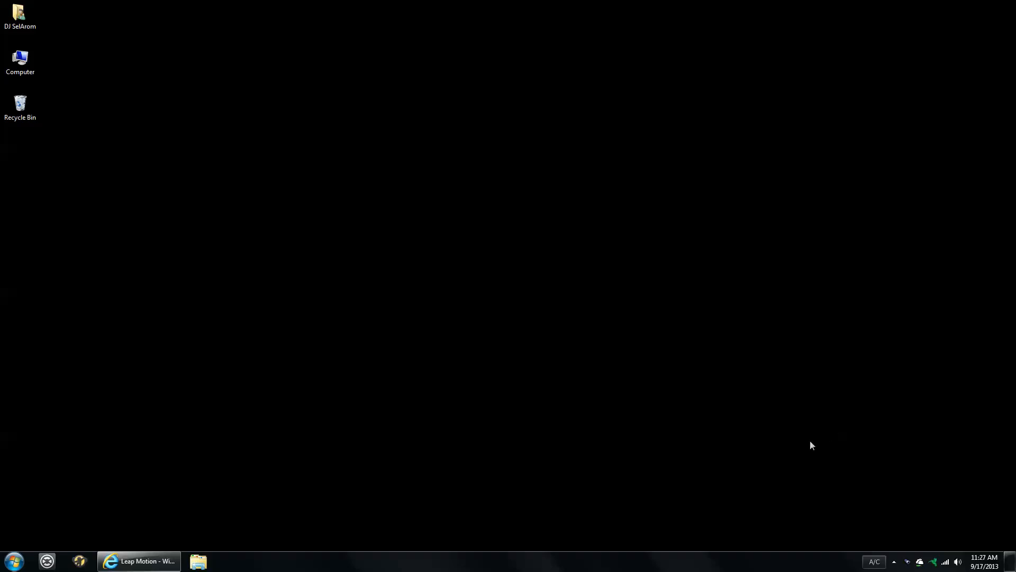
- Look through the Leap Motion home page in the browser and open the page for buying the controller
{"action": "left_click", "coordinate": [159, 560]}
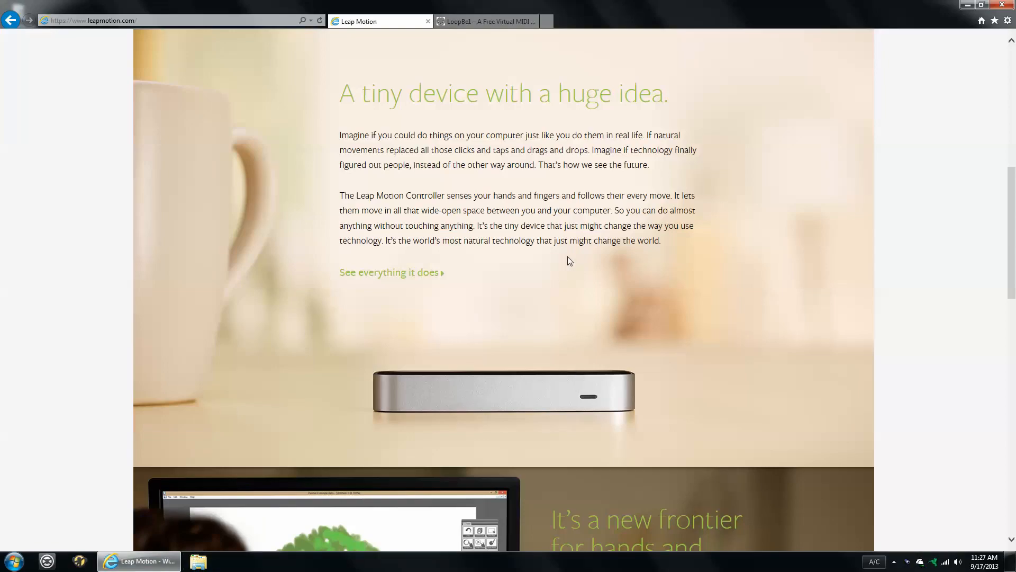
{"action": "scroll", "coordinate": [569, 260], "scroll_direction": "down", "scroll_amount": 3}
{"action": "scroll", "coordinate": [570, 260], "scroll_direction": "down", "scroll_amount": 14}
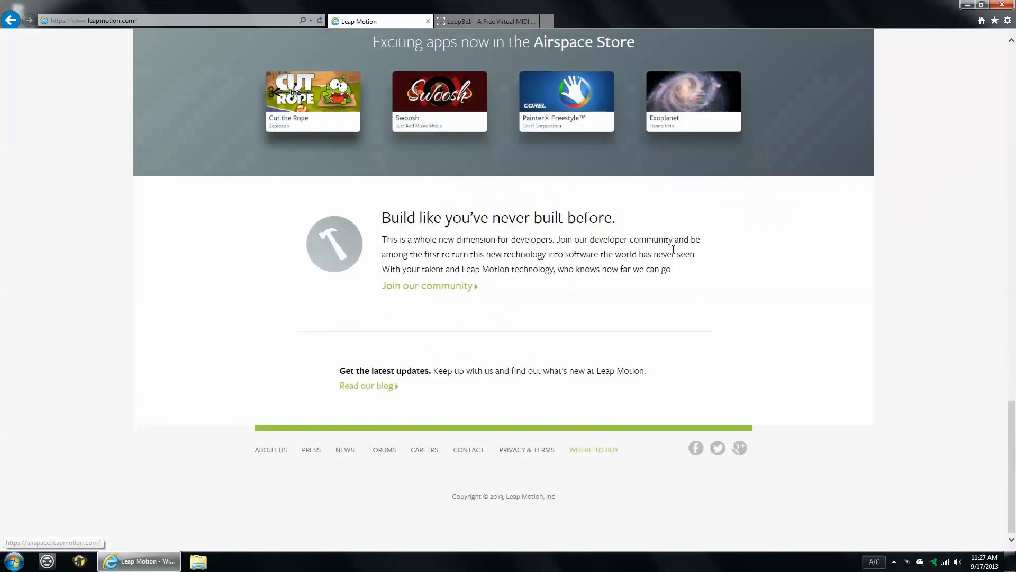
{"action": "scroll", "coordinate": [645, 390], "scroll_direction": "up", "scroll_amount": 15}
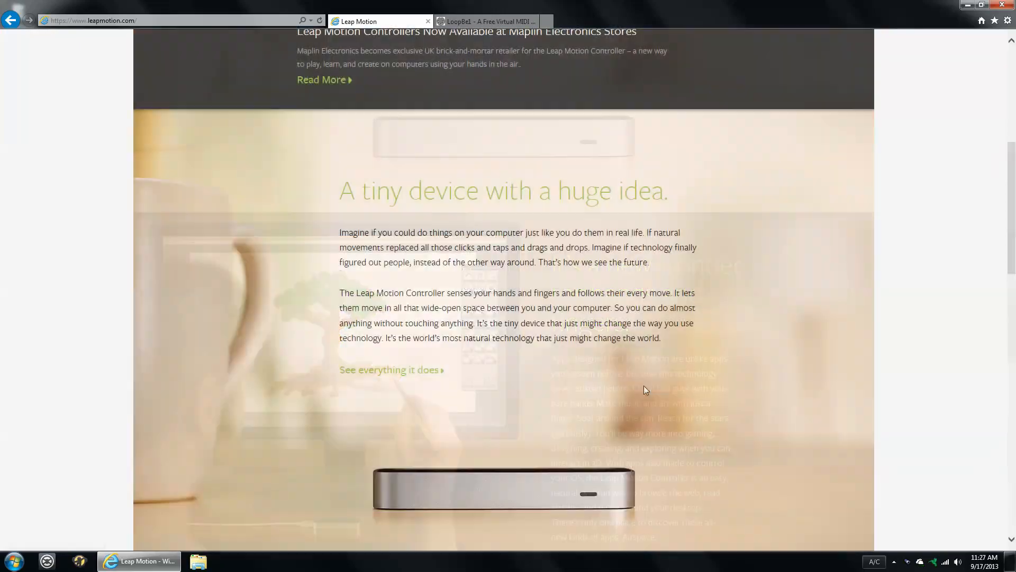
{"action": "scroll", "coordinate": [644, 390], "scroll_direction": "up", "scroll_amount": 7}
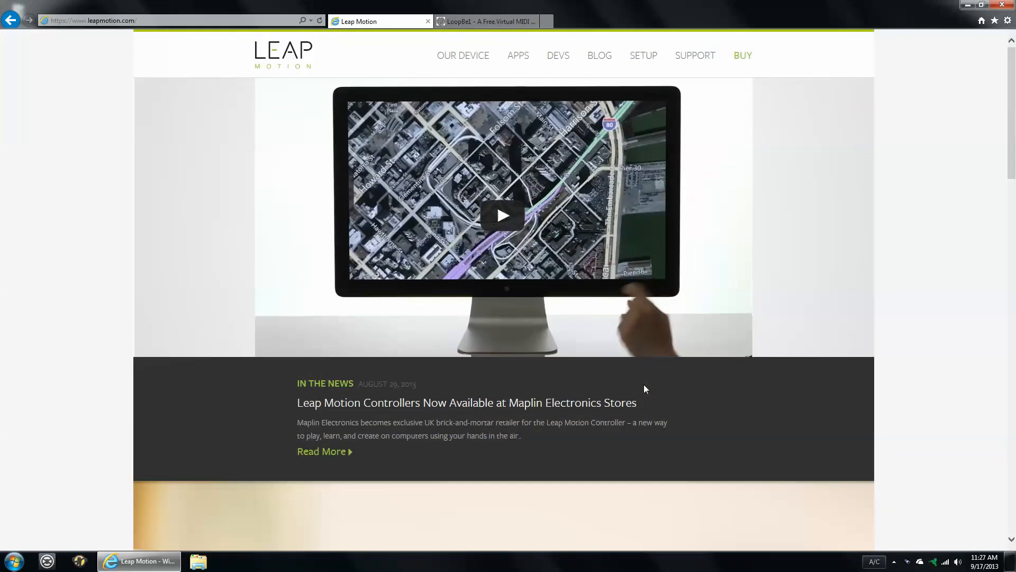
{"action": "left_click", "coordinate": [739, 61]}
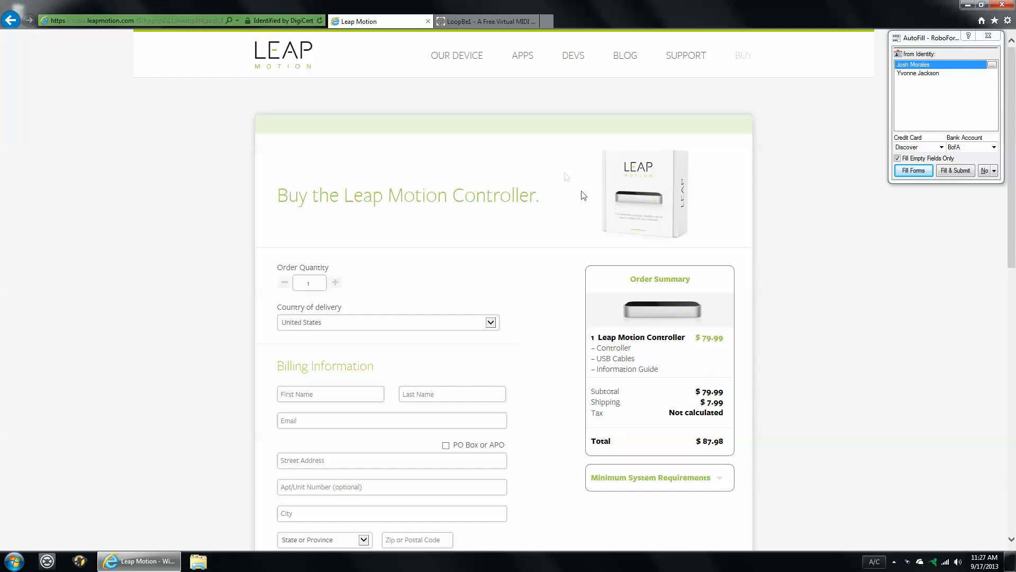
- View the LoopBe1 virtual MIDI driver page and close the browser
{"action": "left_click", "coordinate": [458, 25]}
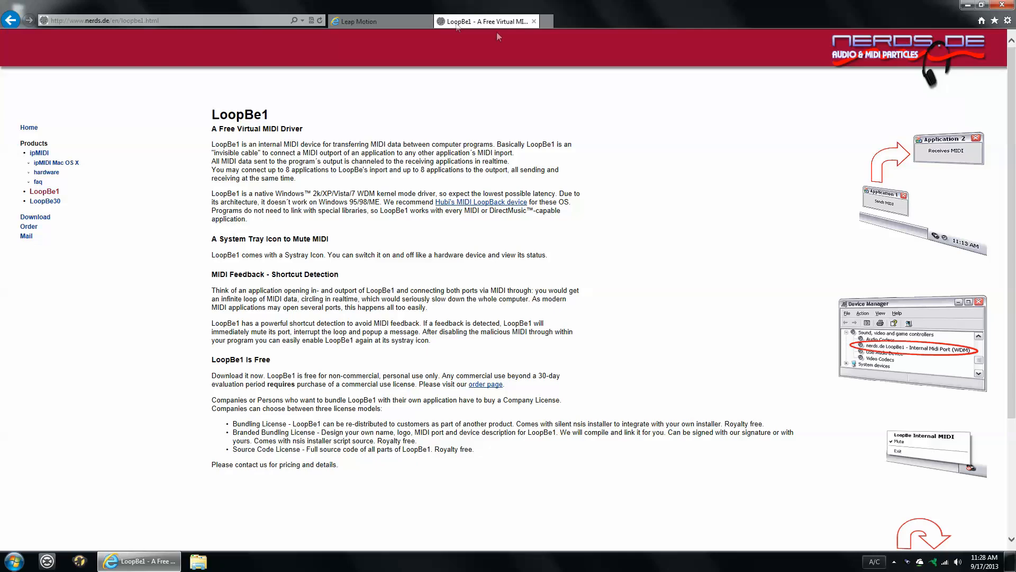
{"action": "left_click", "coordinate": [534, 22]}
{"action": "left_click", "coordinate": [534, 21]}
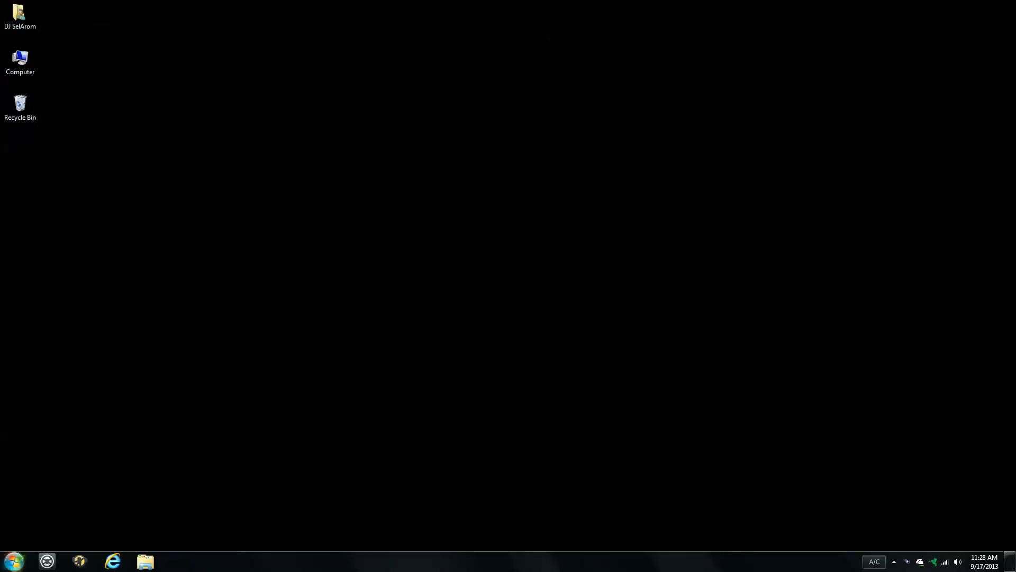
- Launch Geco MIDI from Airspace Home, bring its window to the front and close Airspace Home
{"action": "left_click", "coordinate": [13, 561]}
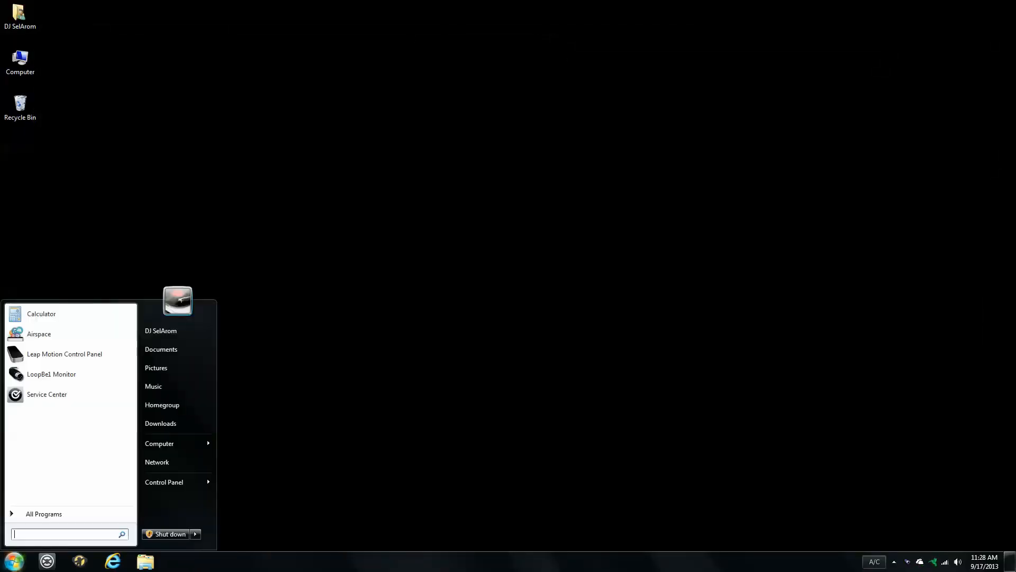
{"action": "left_click", "coordinate": [39, 334]}
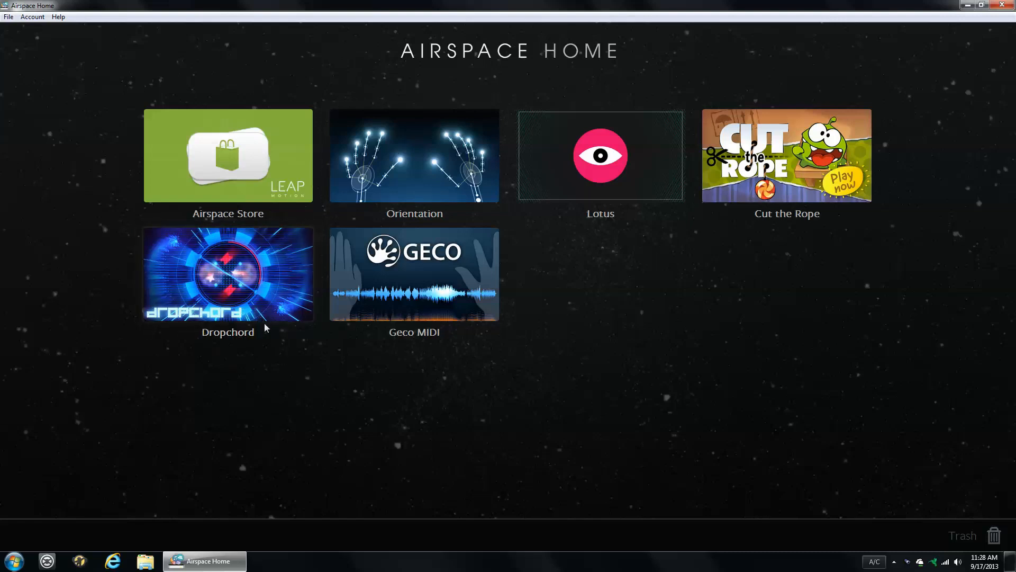
{"action": "left_click", "coordinate": [434, 279]}
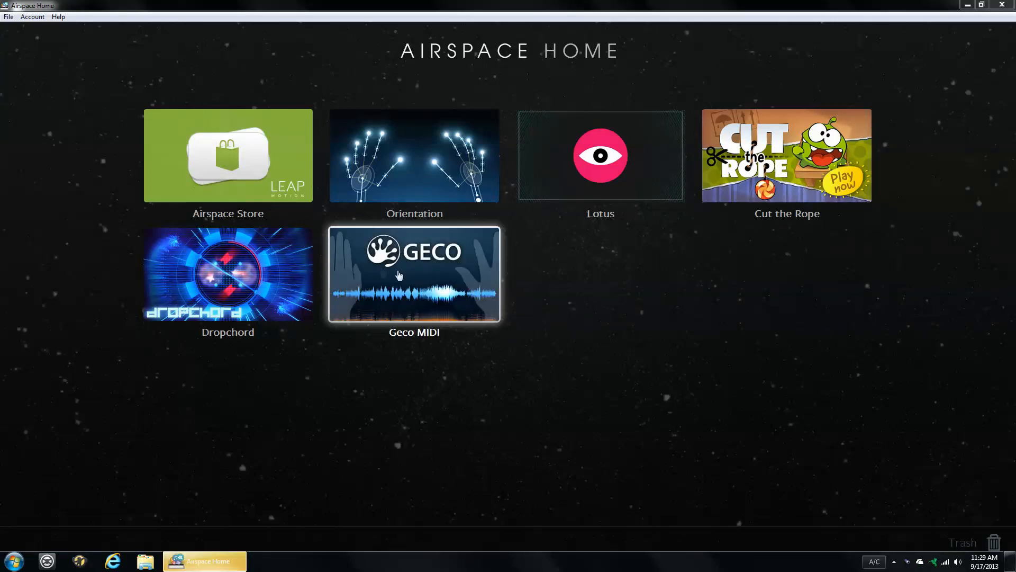
{"action": "left_click", "coordinate": [408, 288]}
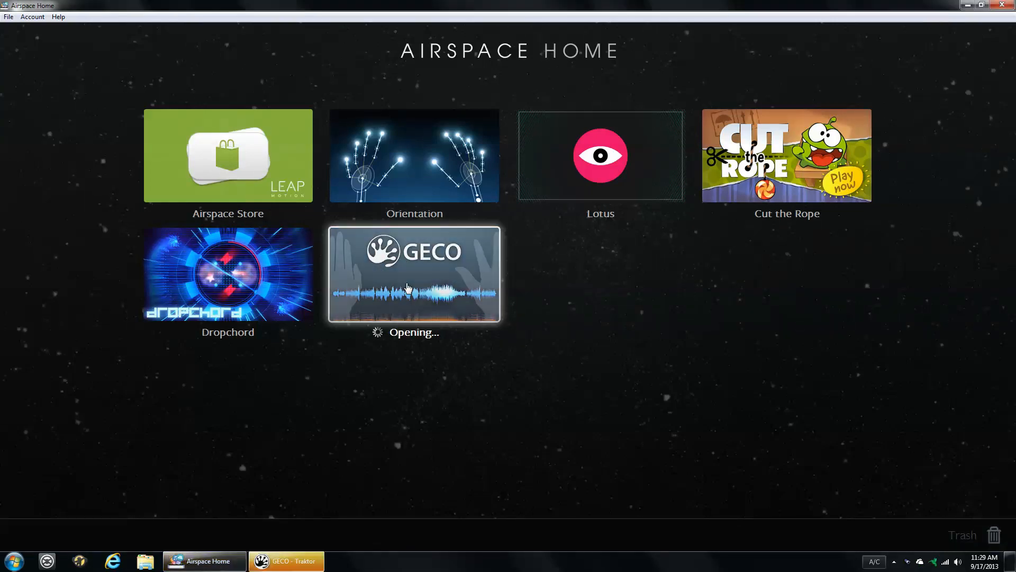
{"action": "left_click", "coordinate": [306, 563]}
{"action": "left_click_drag", "start_coordinate": [544, 99], "coordinate": [418, 86]}
{"action": "left_click", "coordinate": [1012, 4]}
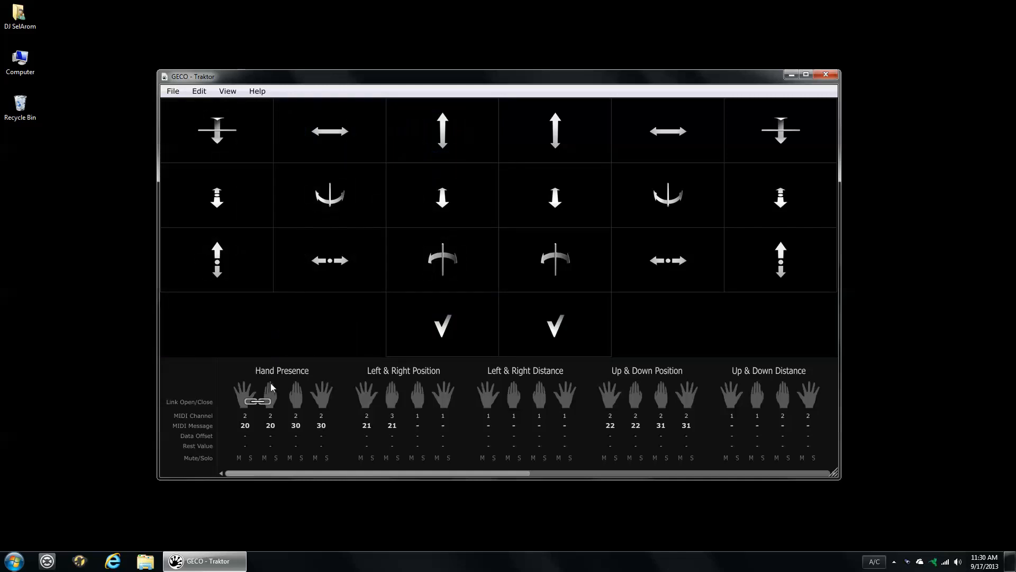
- Examine GECO's MIDI channel and message assignments for all gesture groups, from Hand Presence to Yaw Inclination
{"action": "mouse_move", "coordinate": [324, 475]}
{"action": "left_mouse_down"}
{"action": "mouse_move", "coordinate": [338, 476]}
{"action": "mouse_move", "coordinate": [312, 474]}
{"action": "left_mouse_up"}
{"action": "left_click_drag", "start_coordinate": [413, 473], "coordinate": [731, 438]}
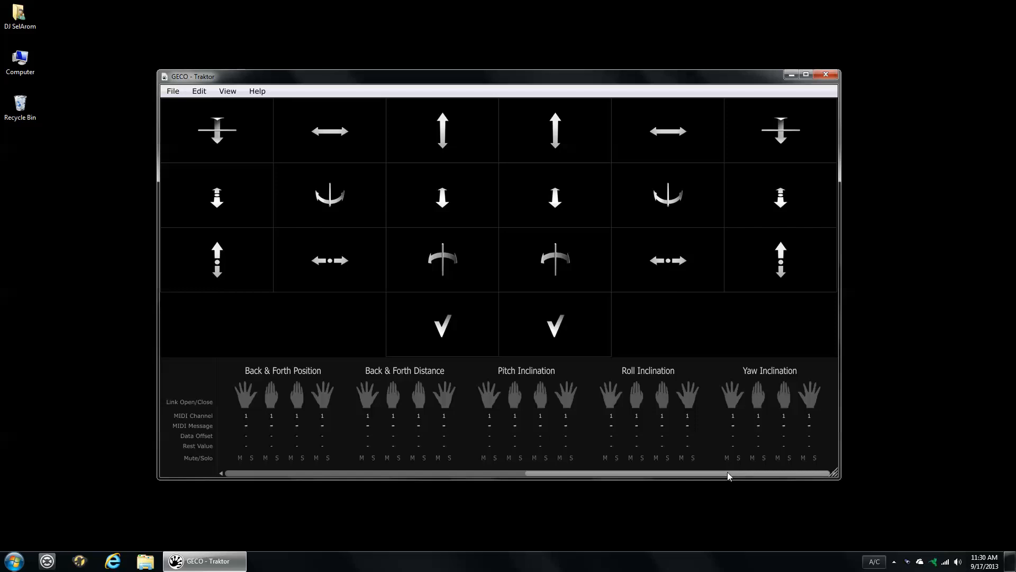
{"action": "left_click_drag", "start_coordinate": [728, 473], "coordinate": [333, 504]}
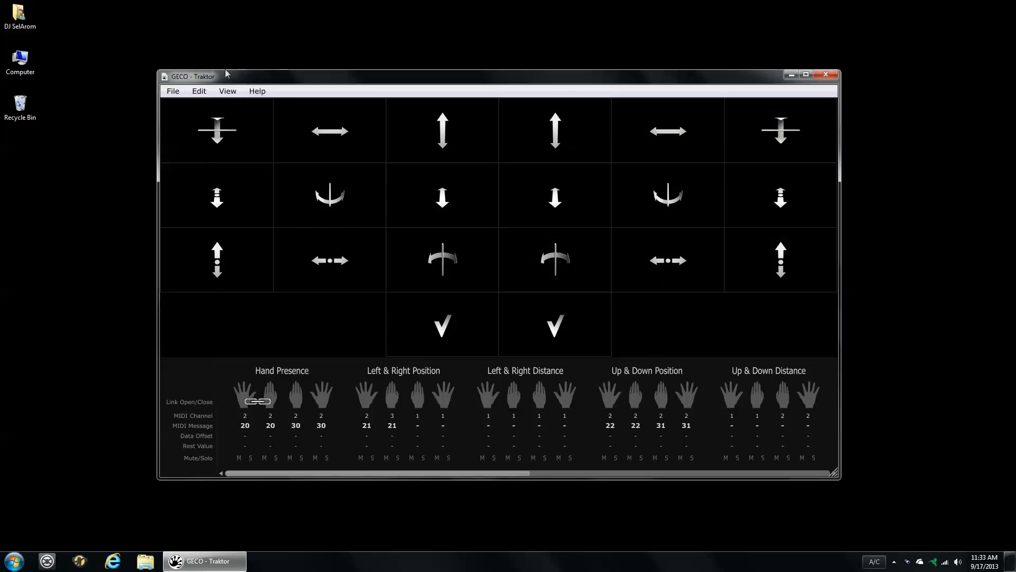
- Set the MIDI output port in GECO's document settings to LoopBe Internal MIDI
{"action": "left_click", "coordinate": [176, 92]}
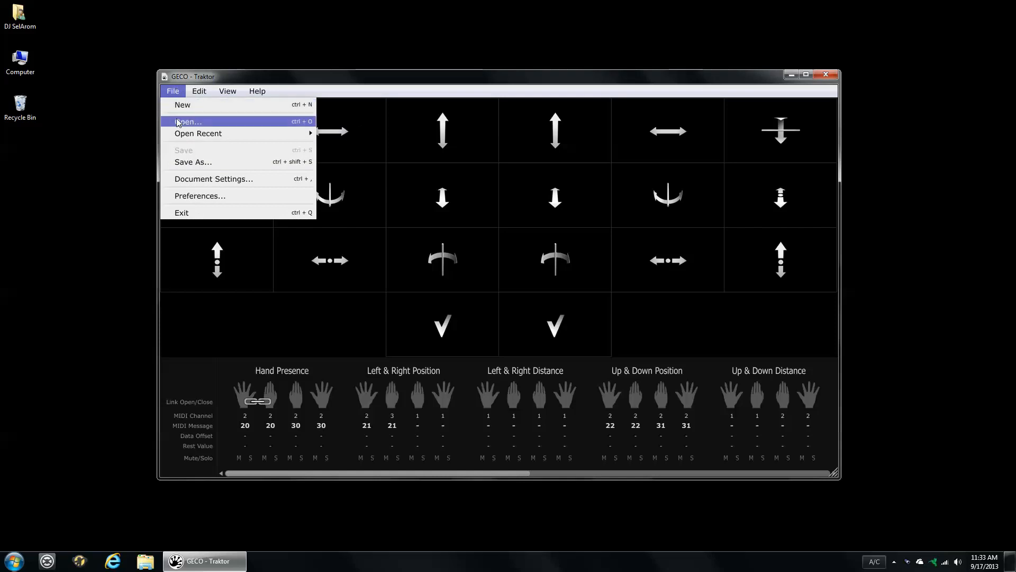
{"action": "mouse_move", "coordinate": [187, 139]}
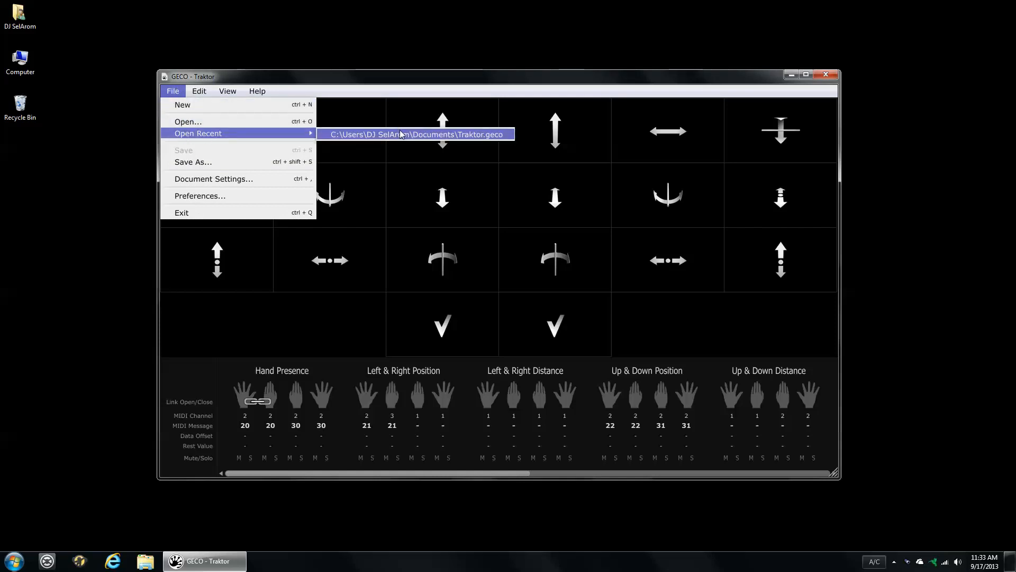
{"action": "left_click", "coordinate": [231, 181]}
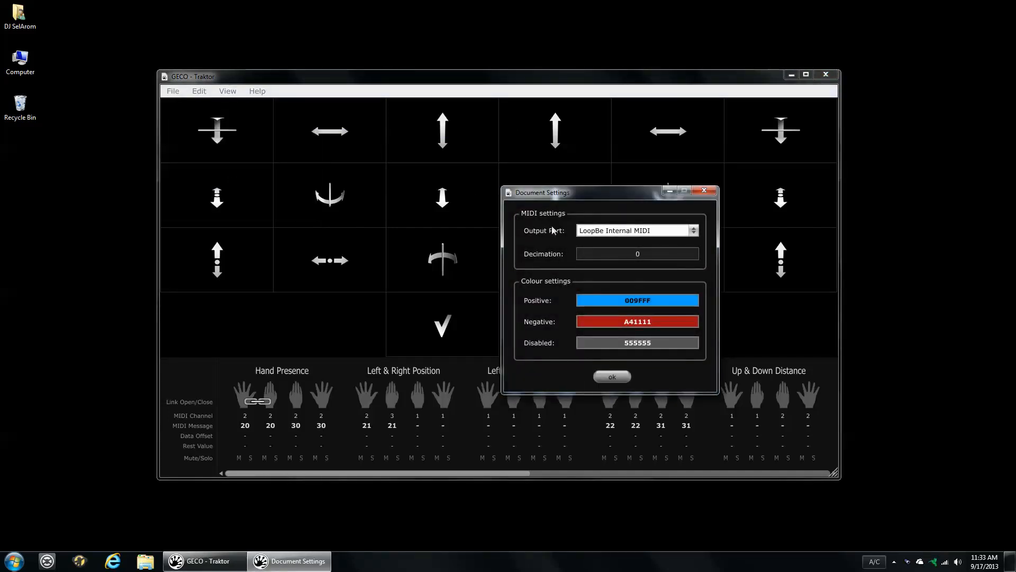
{"action": "left_click", "coordinate": [633, 232]}
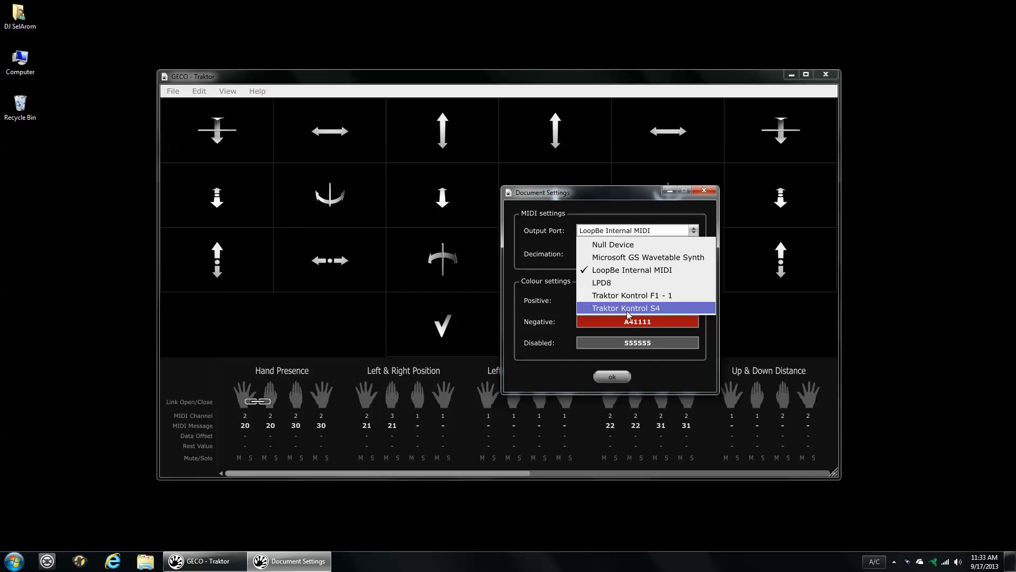
{"action": "left_click", "coordinate": [642, 274]}
{"action": "left_click", "coordinate": [612, 374]}
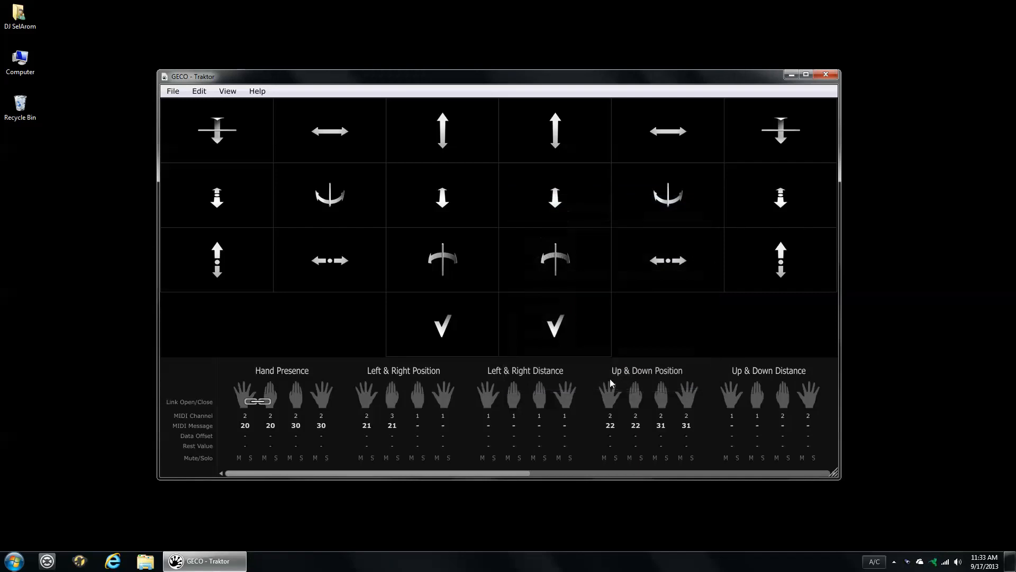
- Switch to Traktor, show the Controller Manager preferences and select the Generic MIDI device that uses LoopBe Internal MIDI
{"action": "left_click", "coordinate": [49, 560]}
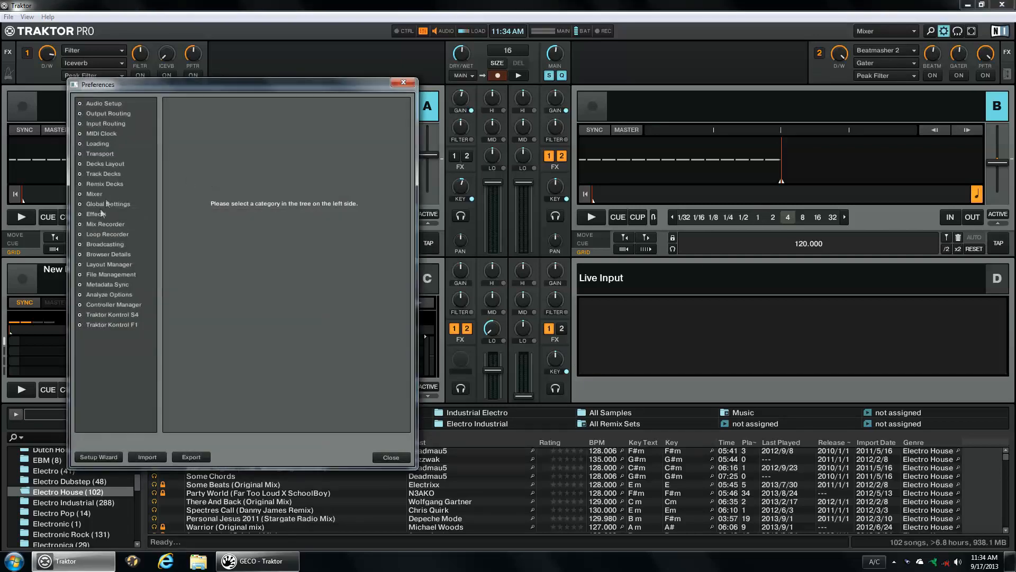
{"action": "left_click", "coordinate": [104, 306]}
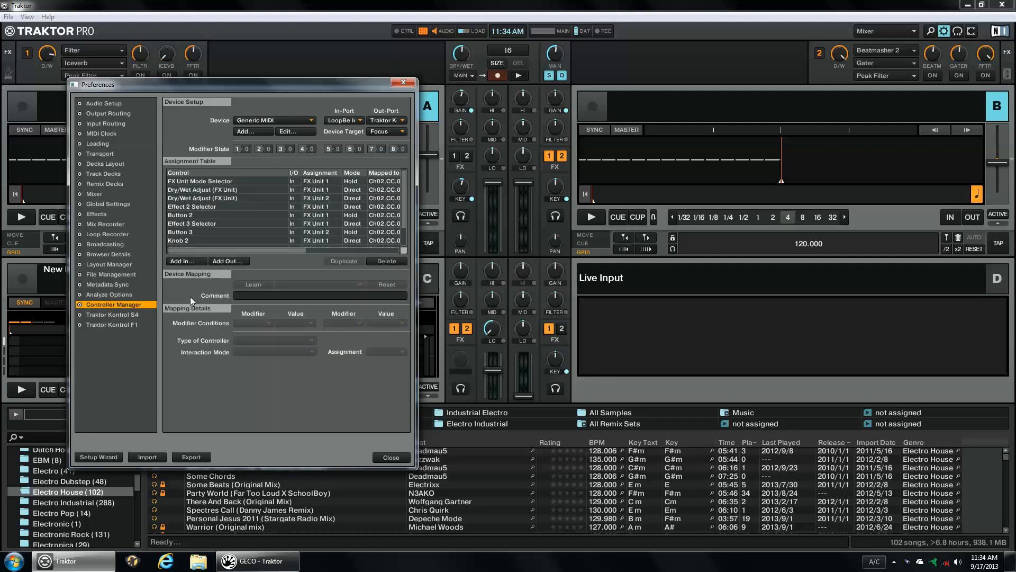
{"action": "left_click", "coordinate": [298, 121]}
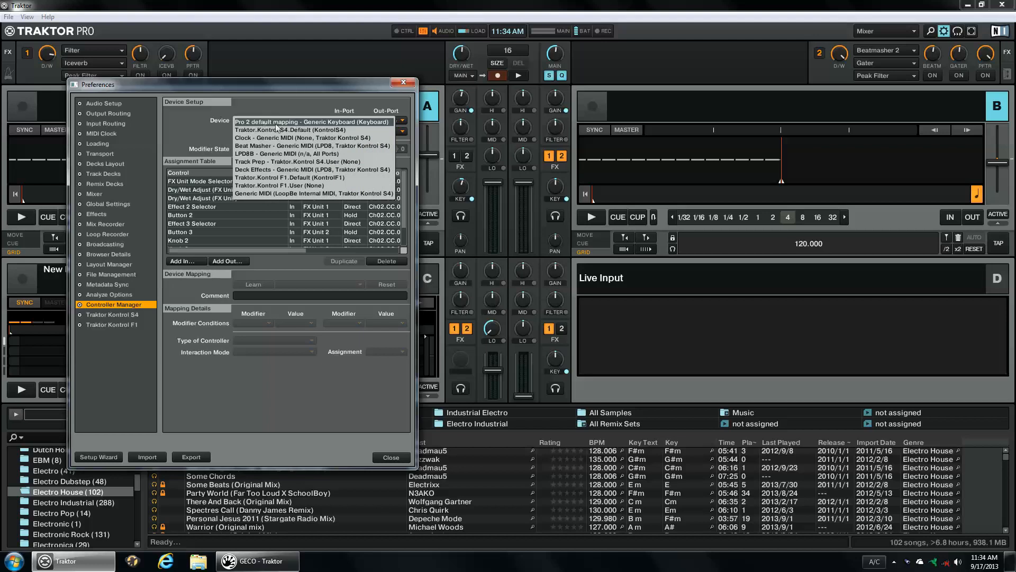
{"action": "left_click", "coordinate": [254, 195]}
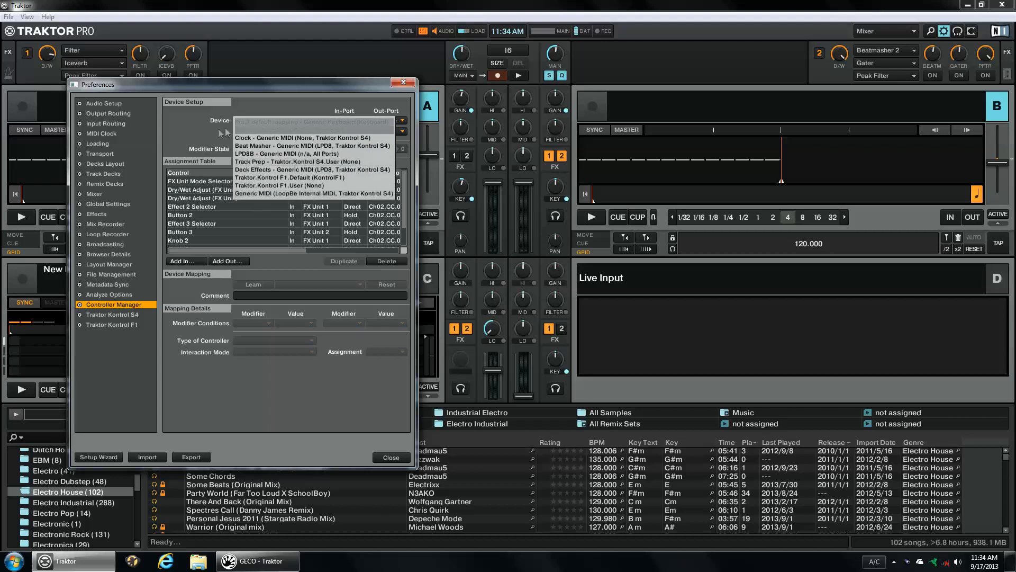
{"action": "left_click", "coordinate": [252, 132]}
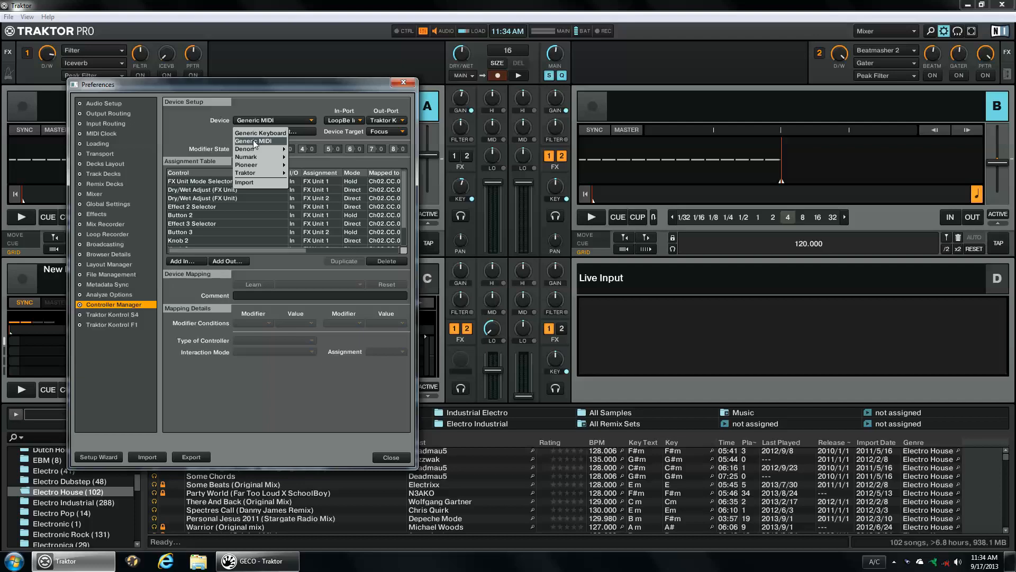
{"action": "left_click", "coordinate": [204, 136]}
- Enlarge the Preferences window and set the device's in-port to LoopBe Internal MIDI and out-port to Traktor Kontrol S4
{"action": "left_click_drag", "start_coordinate": [416, 136], "coordinate": [617, 129]}
{"action": "left_click_drag", "start_coordinate": [364, 469], "coordinate": [365, 532]}
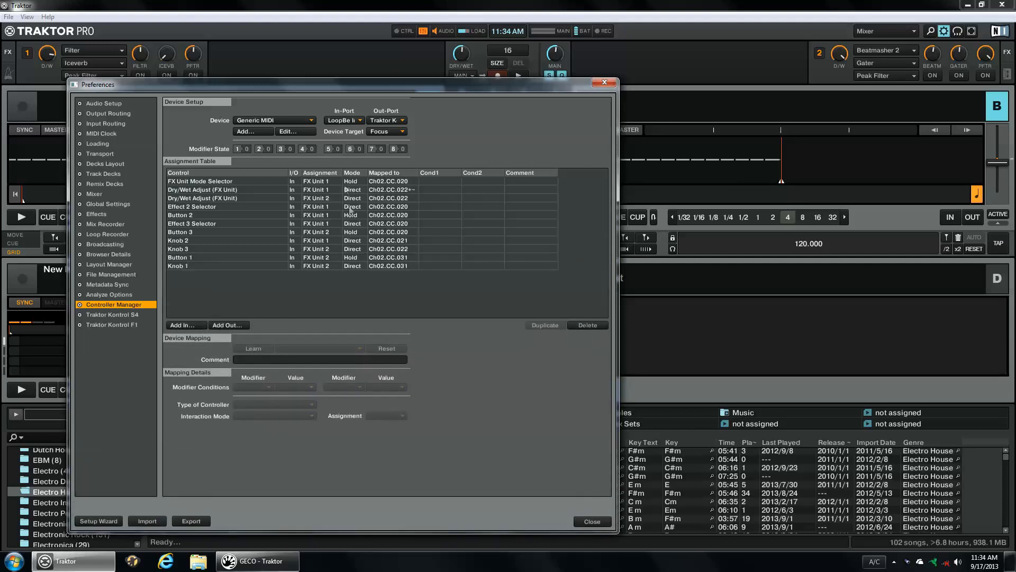
{"action": "left_click", "coordinate": [353, 121]}
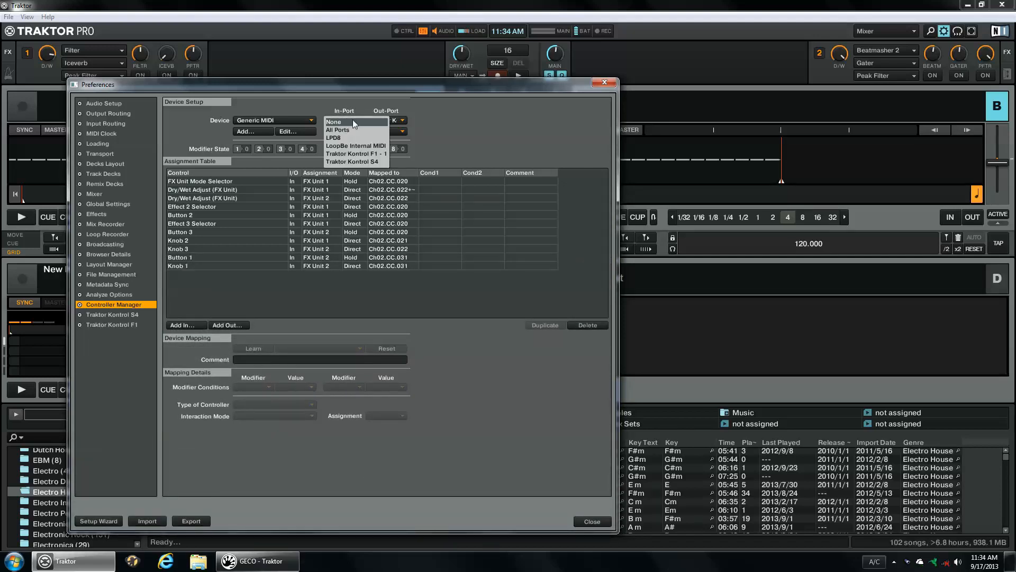
{"action": "left_click", "coordinate": [351, 146]}
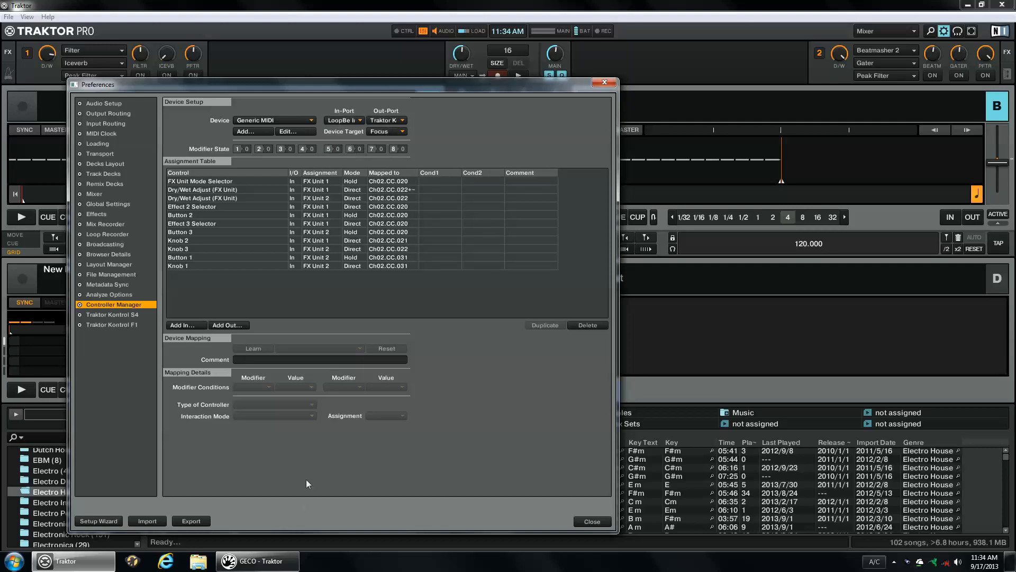
{"action": "left_click", "coordinate": [257, 561]}
{"action": "left_click", "coordinate": [791, 74]}
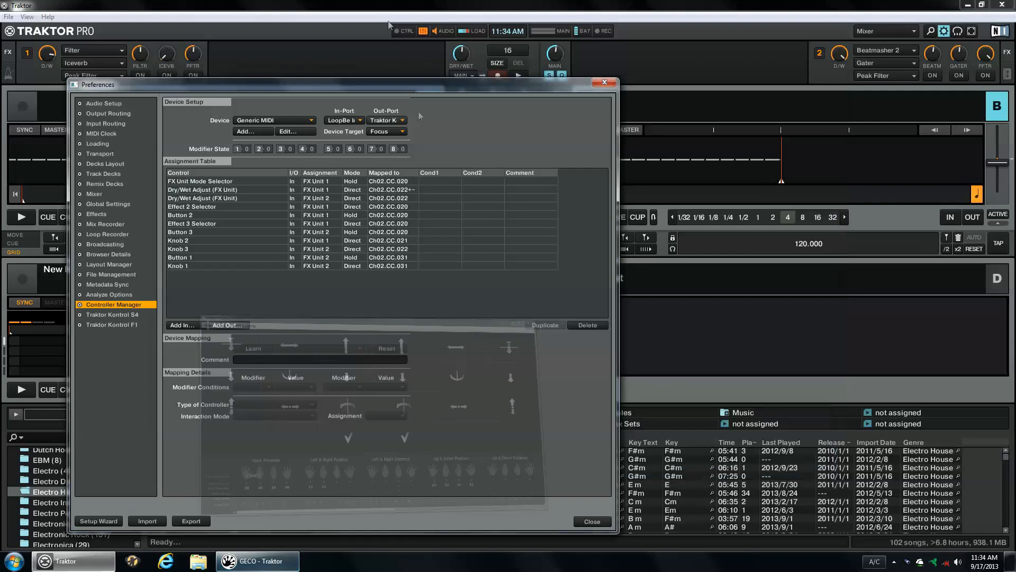
{"action": "left_click", "coordinate": [405, 119]}
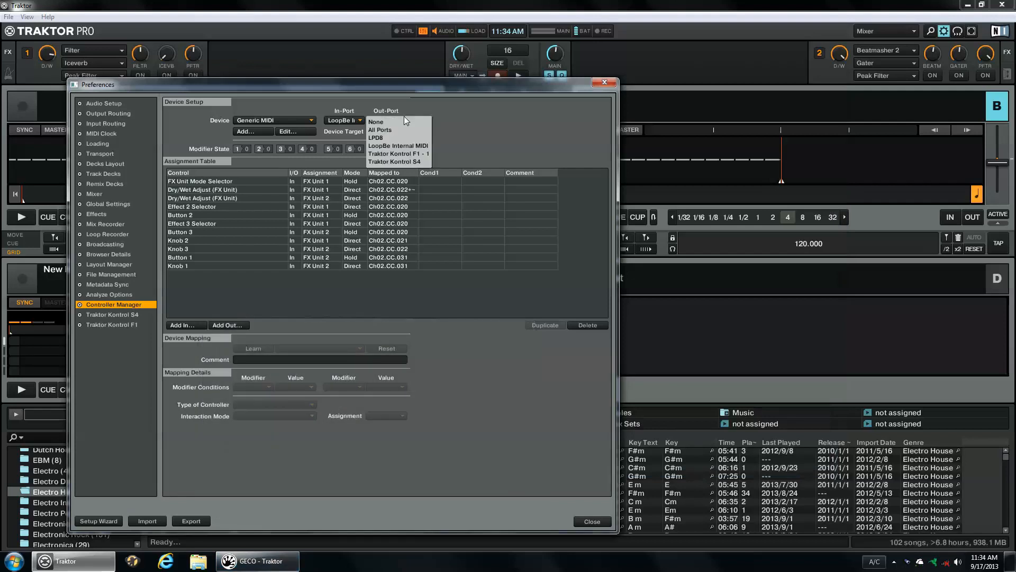
{"action": "left_click", "coordinate": [414, 161]}
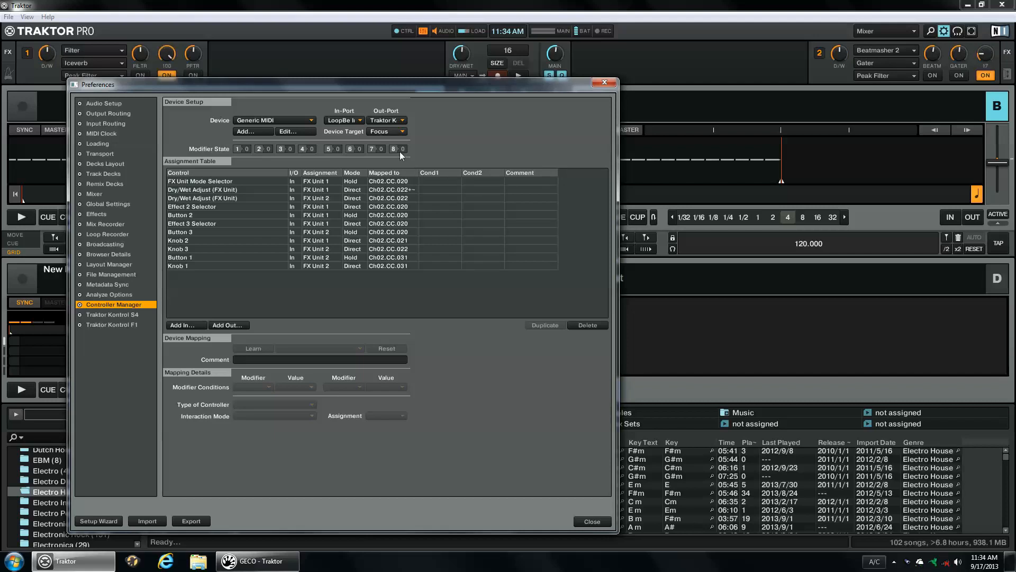
- Sort the assignment table by MIDI mapping and widen the Mapped to column to show full entries
{"action": "left_click", "coordinate": [389, 173]}
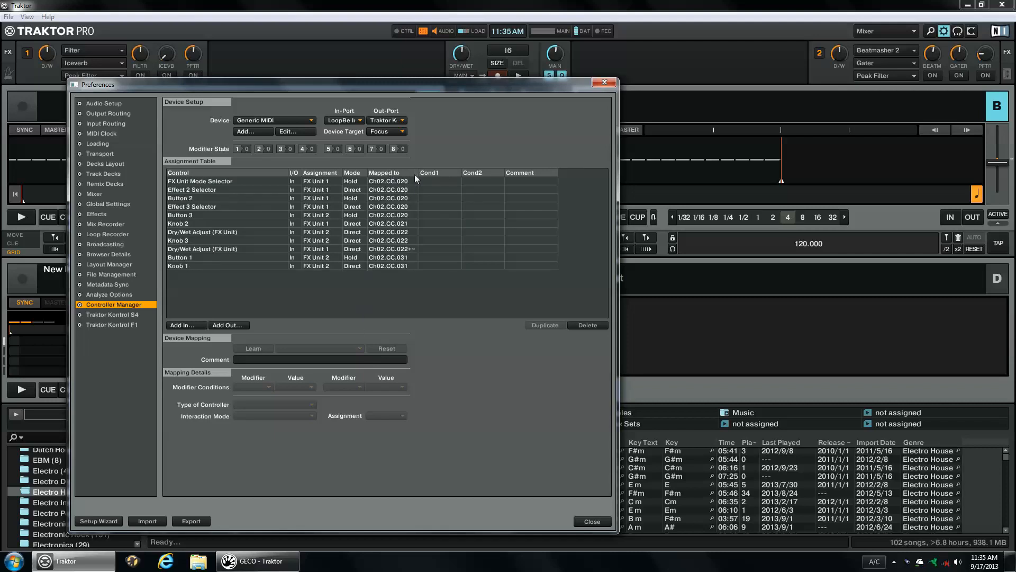
{"action": "left_click_drag", "start_coordinate": [415, 176], "coordinate": [454, 177]}
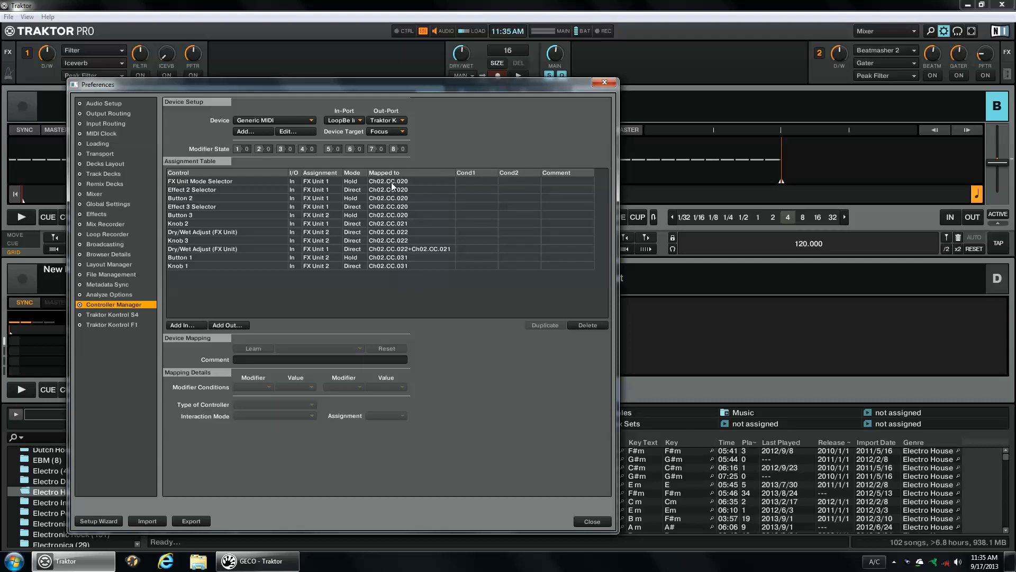
- Select the assignments mapped to Ch02.CC.020 and compare them with the Hand Presence messages in GECO
{"action": "left_click", "coordinate": [400, 187]}
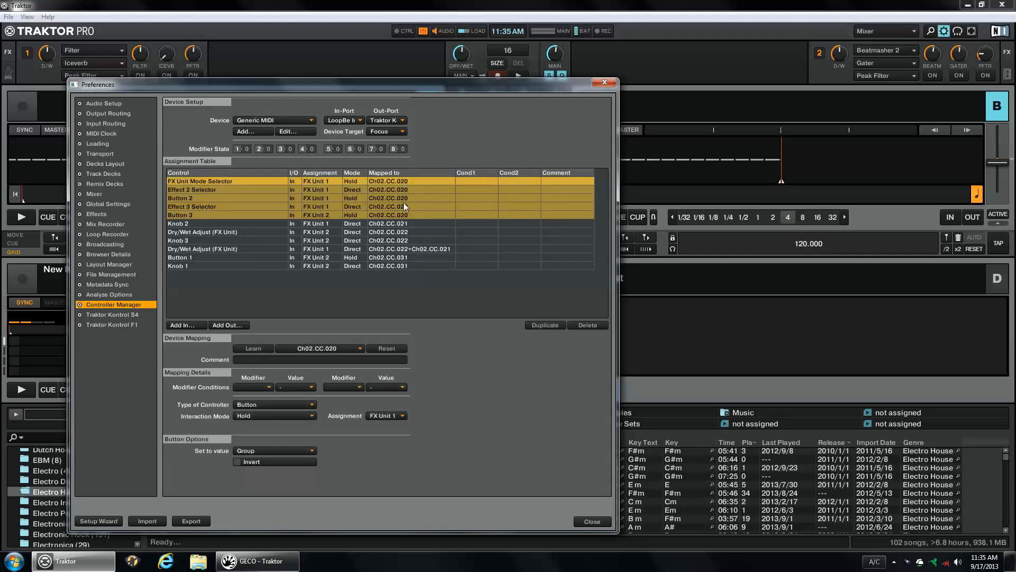
{"action": "left_click", "coordinate": [258, 561]}
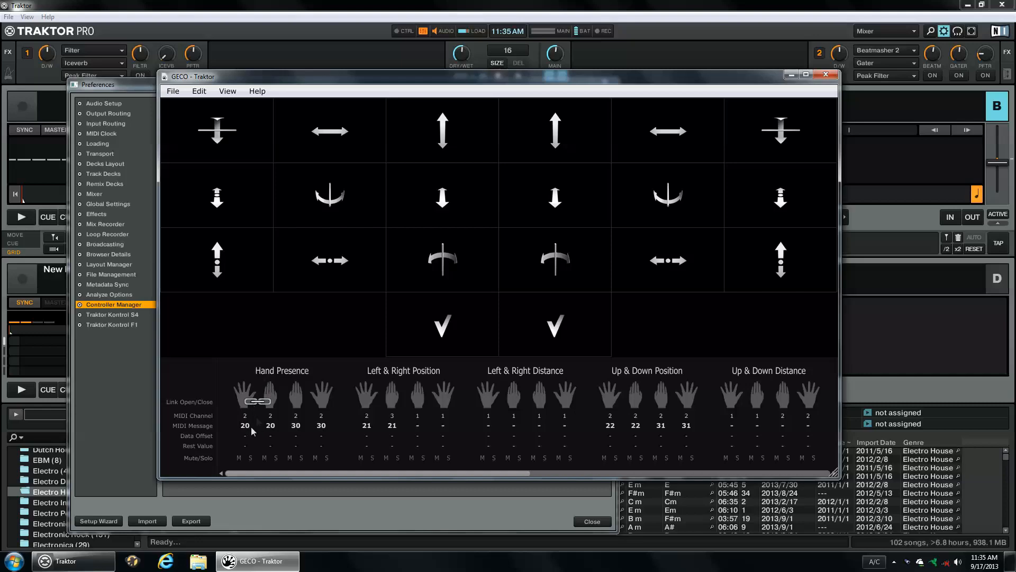
{"action": "left_click", "coordinate": [258, 561]}
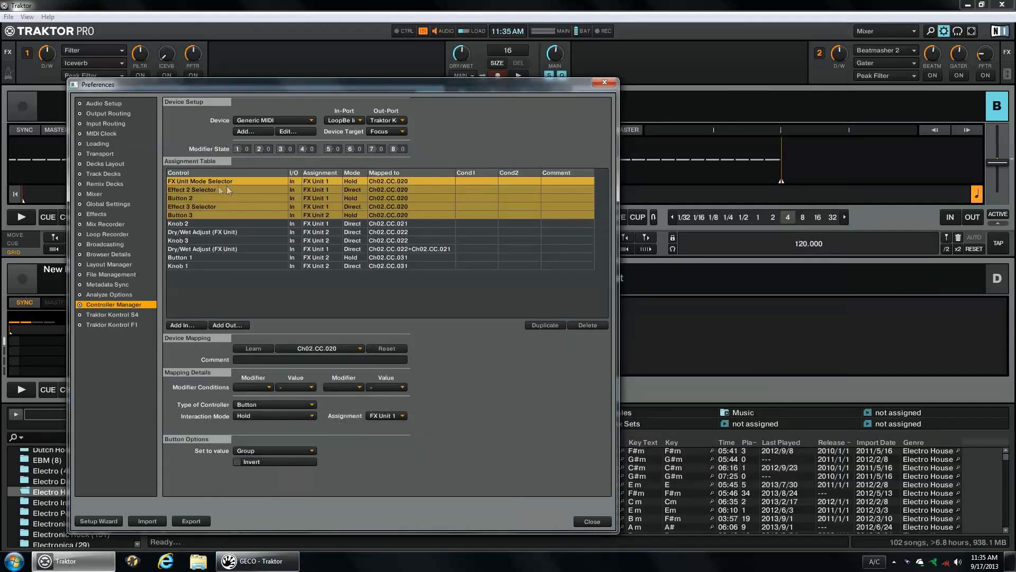
- Review the Effect 2 Selector, Button 2, Effect 3 Selector and Button 3 assignments, and move the Preferences window clear of FX Unit 1
{"action": "left_click", "coordinate": [217, 188]}
{"action": "left_click", "coordinate": [220, 197]}
{"action": "left_click", "coordinate": [226, 206]}
{"action": "left_click", "coordinate": [230, 215]}
{"action": "left_click_drag", "start_coordinate": [298, 86], "coordinate": [432, 64]}
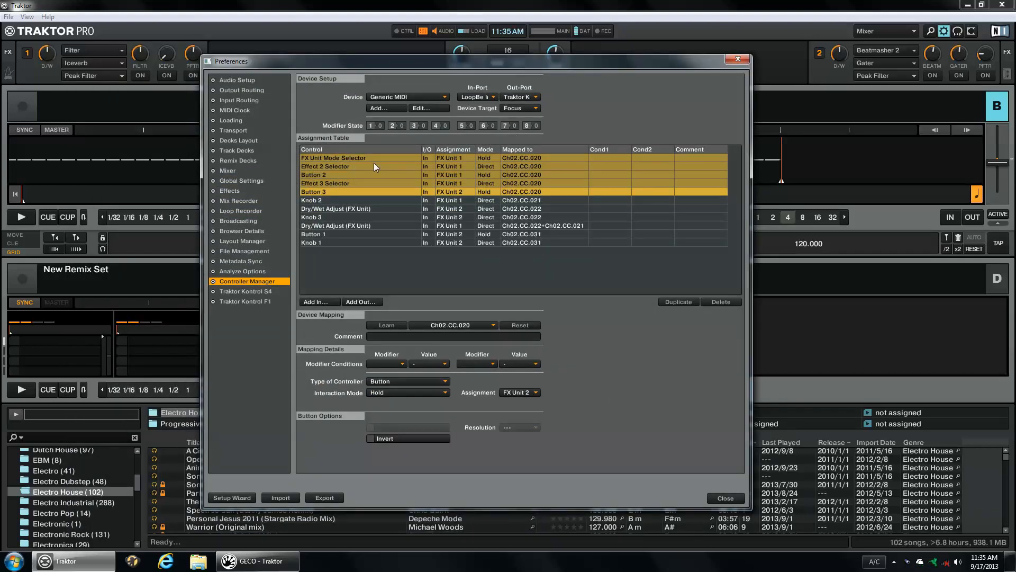
- Select the Effect 2 Selector assignment and choose Ch02.CC.020 as its device mapping
{"action": "left_click", "coordinate": [335, 168]}
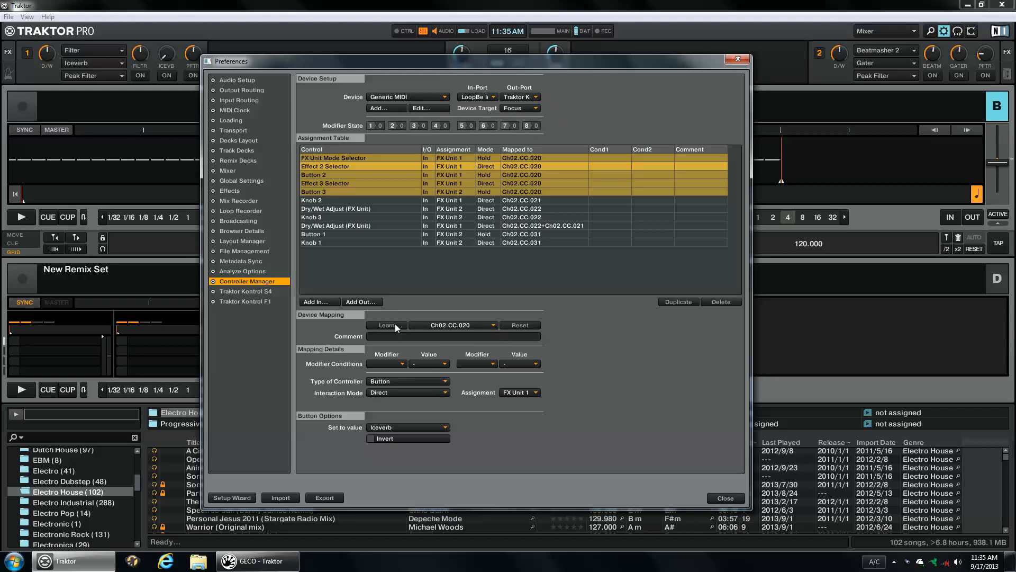
{"action": "left_click", "coordinate": [494, 327]}
{"action": "mouse_move", "coordinate": [419, 334]}
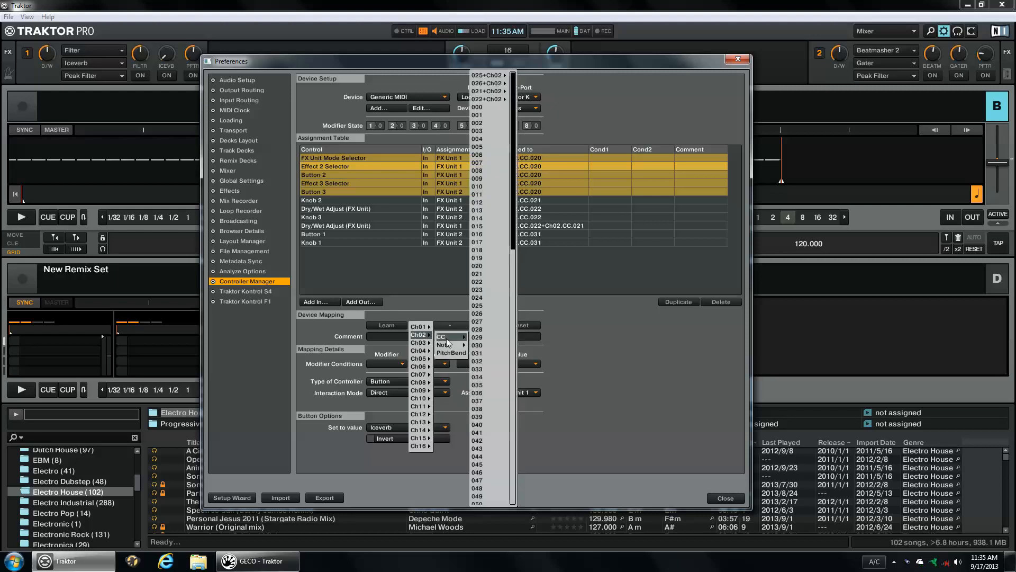
{"action": "left_click", "coordinate": [493, 265]}
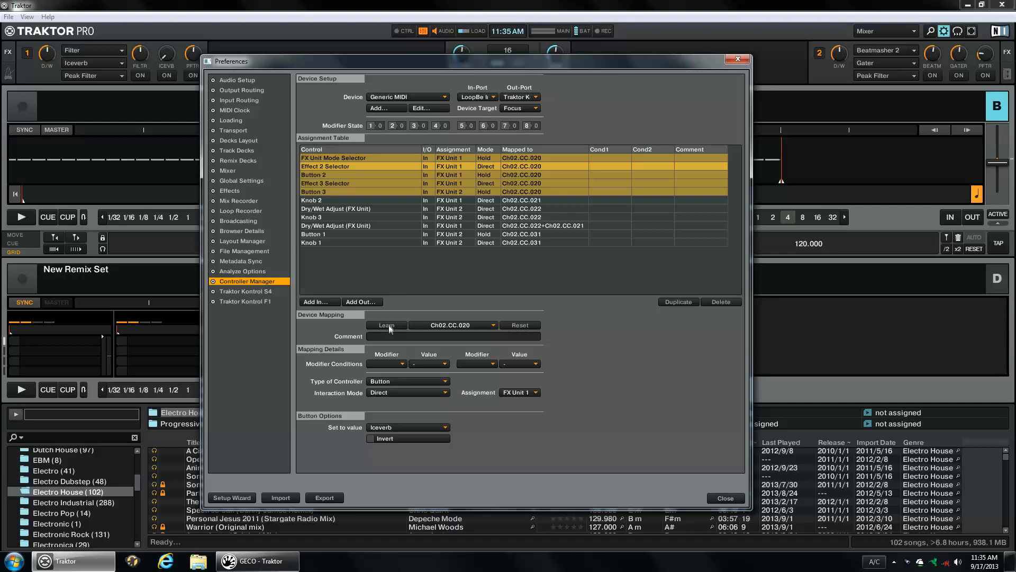
- Solo the first open hand's Hand Presence message in GECO, switch the solo off again and return to Traktor's preferences
{"action": "left_click", "coordinate": [265, 561]}
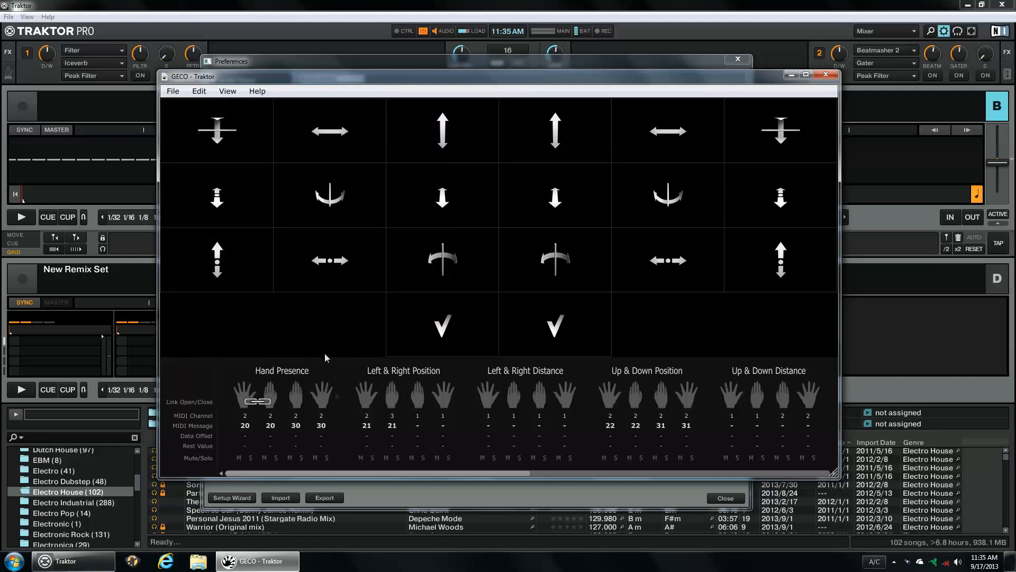
{"action": "left_click", "coordinate": [251, 458]}
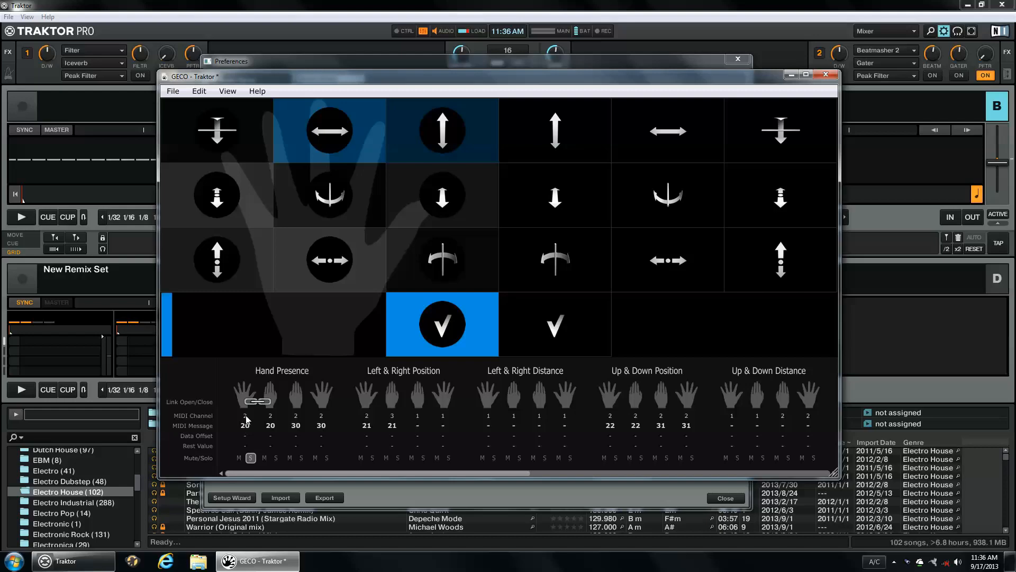
{"action": "key", "text": "alt+Tab"}
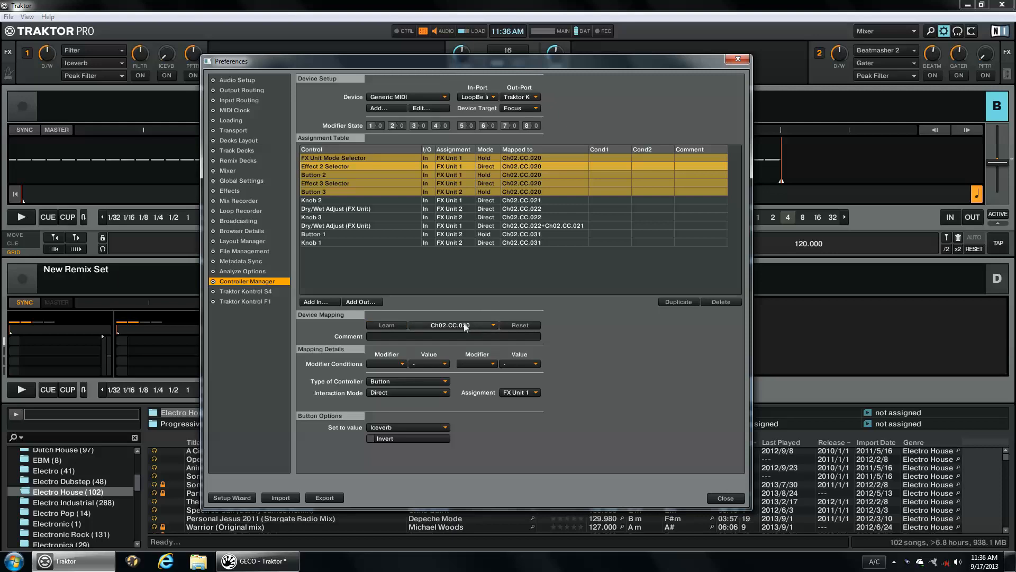
{"action": "left_click", "coordinate": [260, 561]}
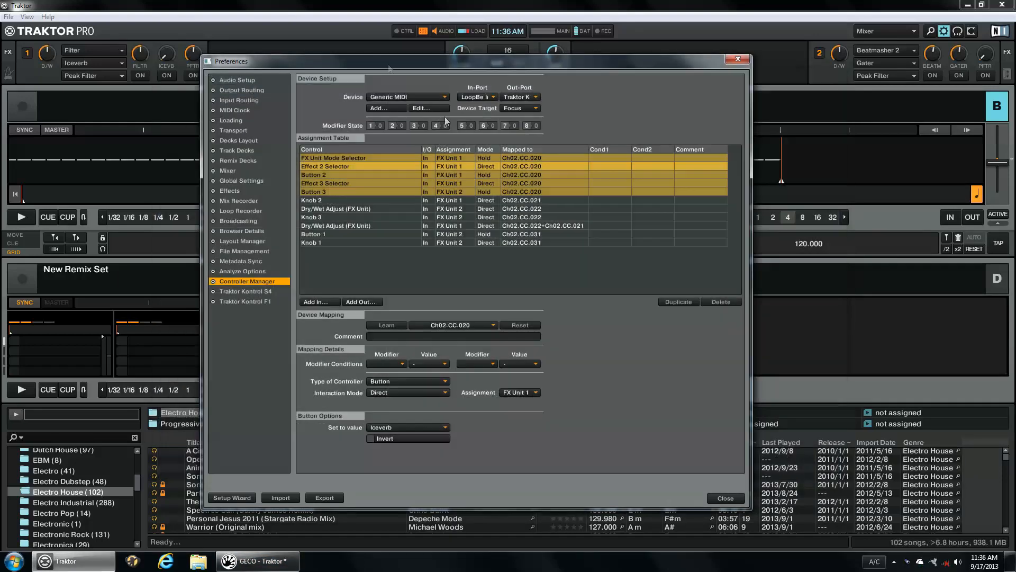
{"action": "left_click", "coordinate": [392, 66]}
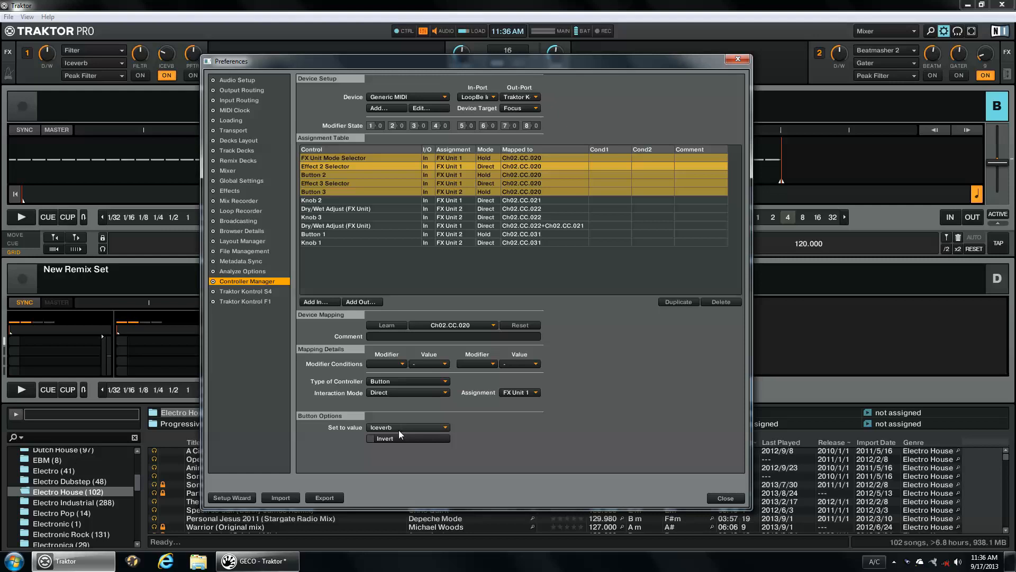
- Set the second effect of FX Unit 1 to Tape Delay to test the Iceverb assignment
{"action": "left_click", "coordinate": [122, 64]}
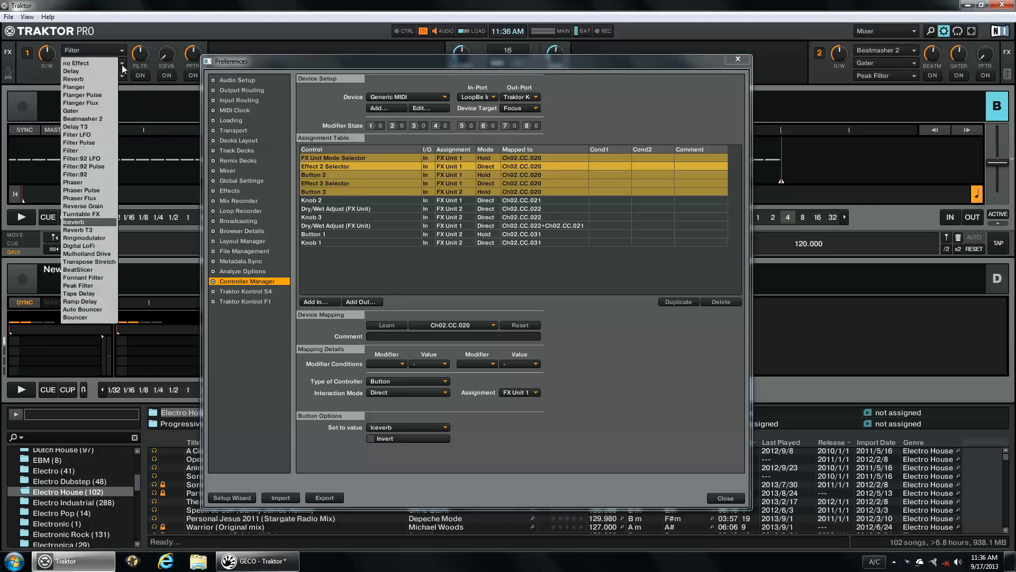
{"action": "left_click", "coordinate": [84, 294]}
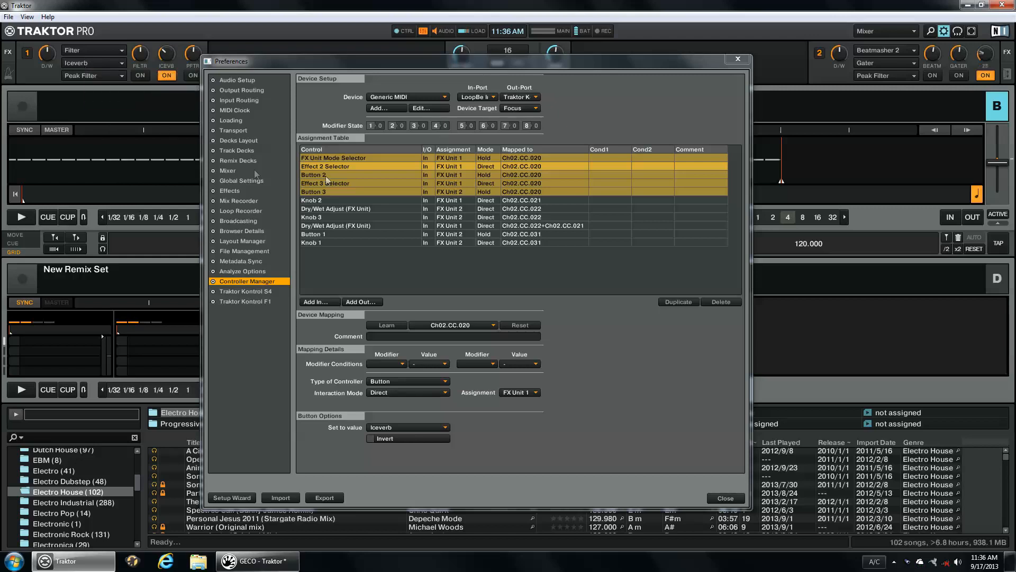
- Inspect the FX Unit Mode Selector assignment, and test it by switching FX Unit 1 to single mode with Delay T3
{"action": "left_click", "coordinate": [341, 158]}
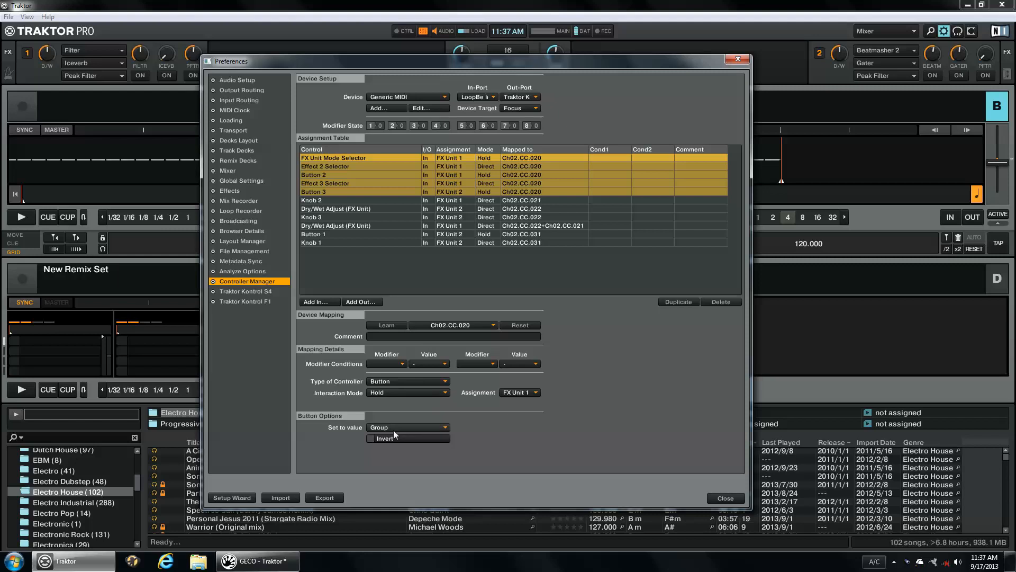
{"action": "left_click", "coordinate": [28, 53]}
{"action": "left_click", "coordinate": [38, 60]}
{"action": "left_click", "coordinate": [86, 51]}
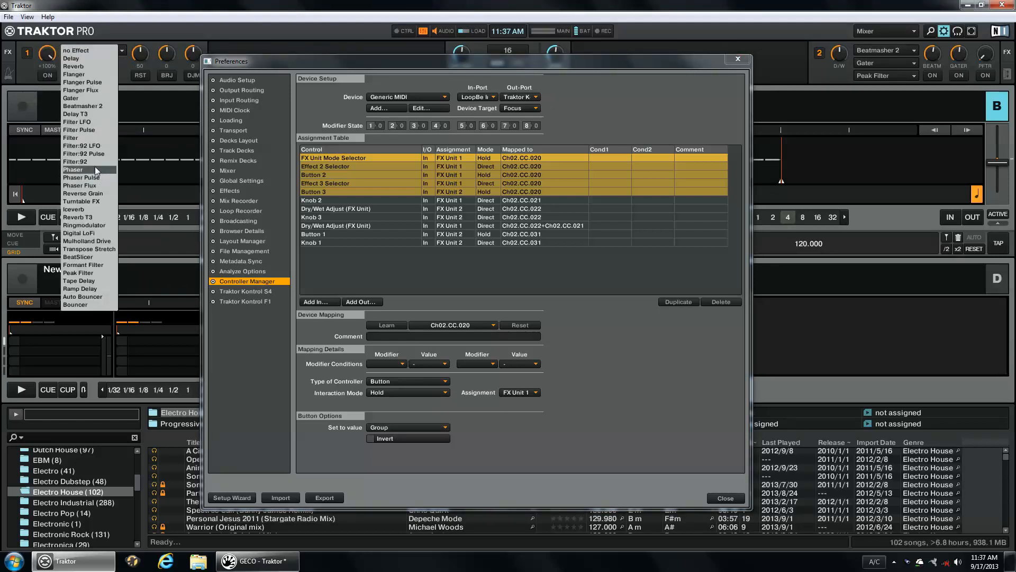
{"action": "left_click", "coordinate": [91, 115]}
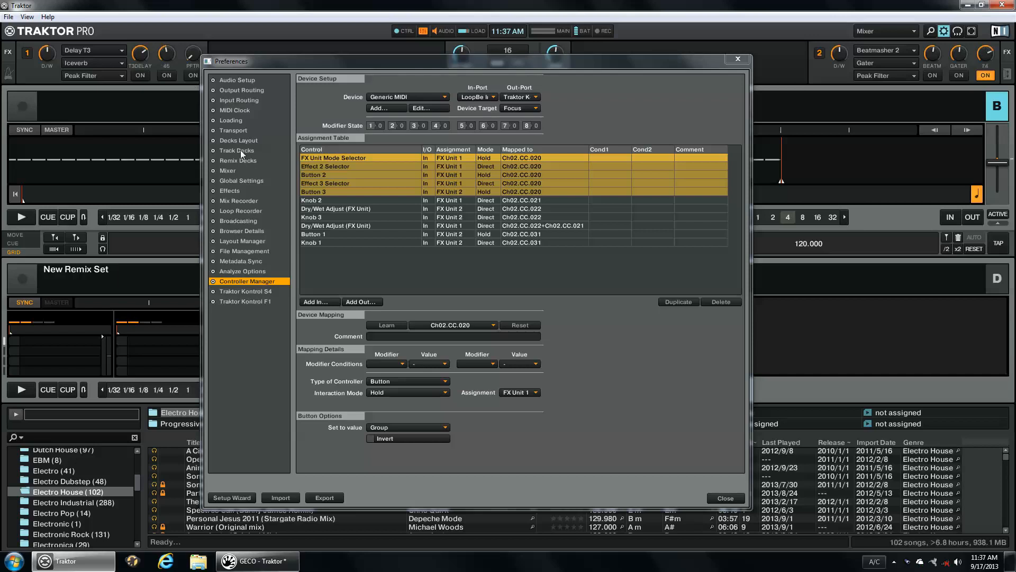
- Inspect the Button 2 and Effect 3 Selector assignments in Traktor and check them against the Hand Presence messages in GECO
{"action": "left_click", "coordinate": [335, 172]}
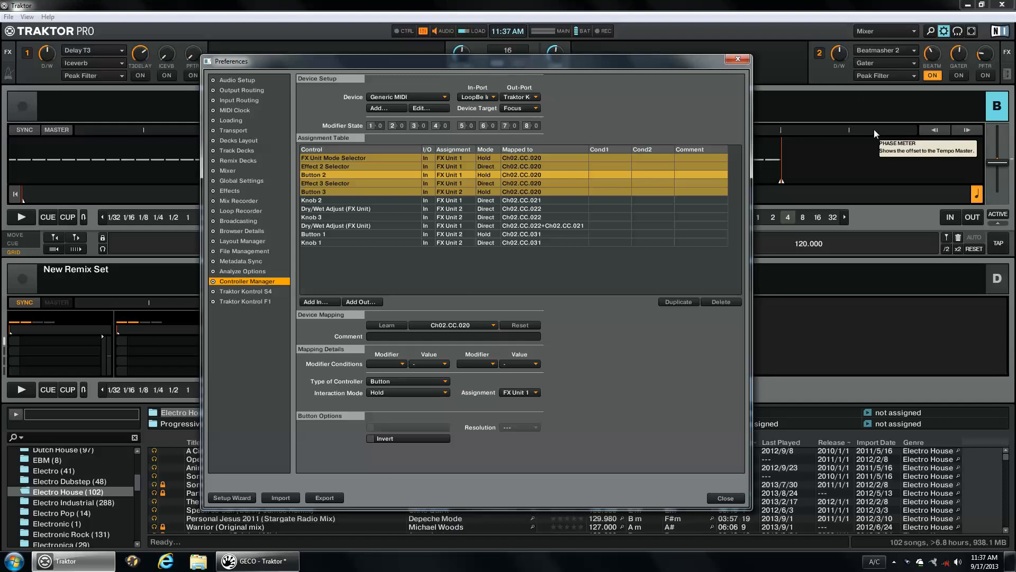
{"action": "left_click", "coordinate": [257, 561]}
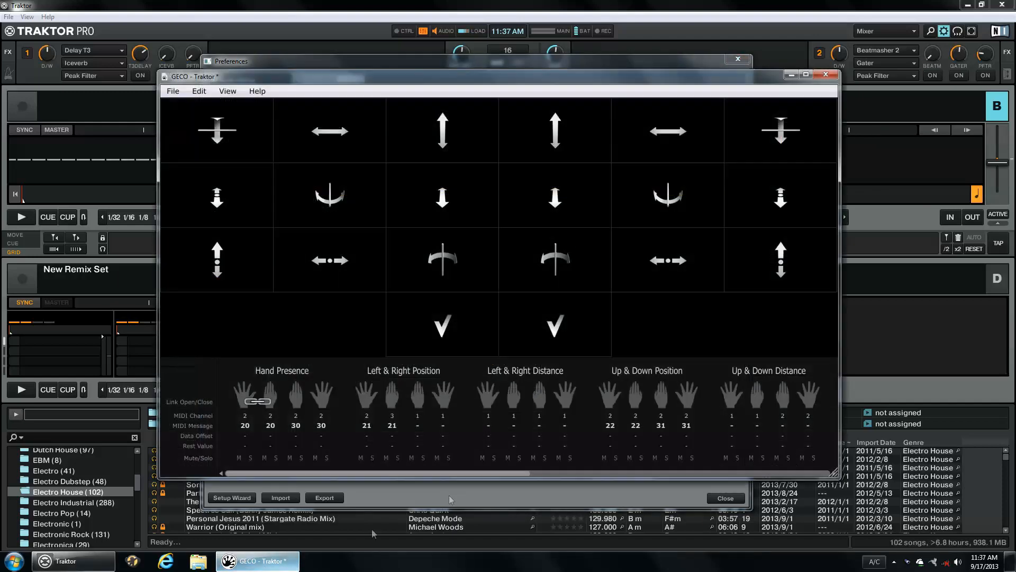
{"action": "left_click", "coordinate": [106, 565]}
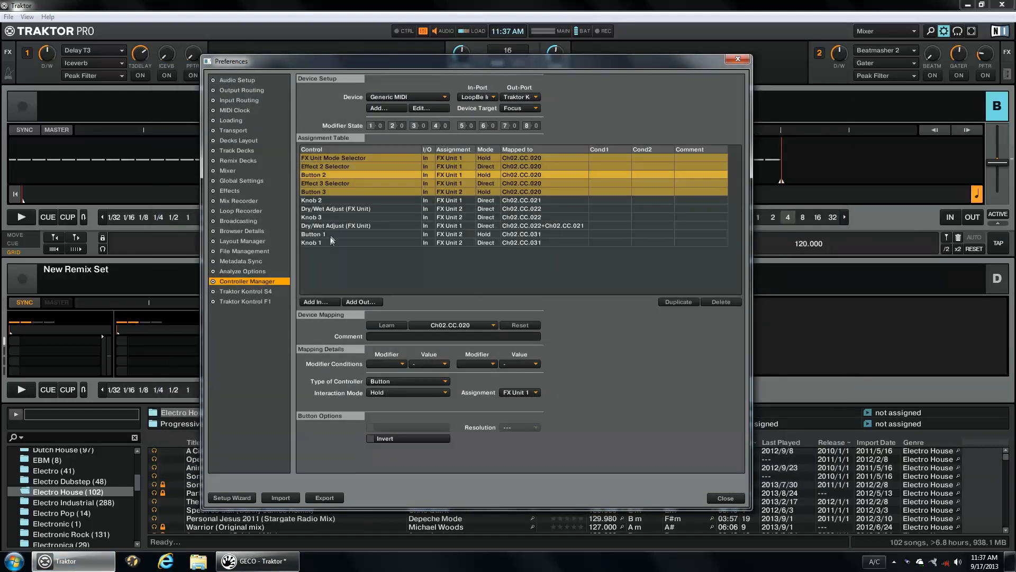
{"action": "left_click", "coordinate": [336, 183]}
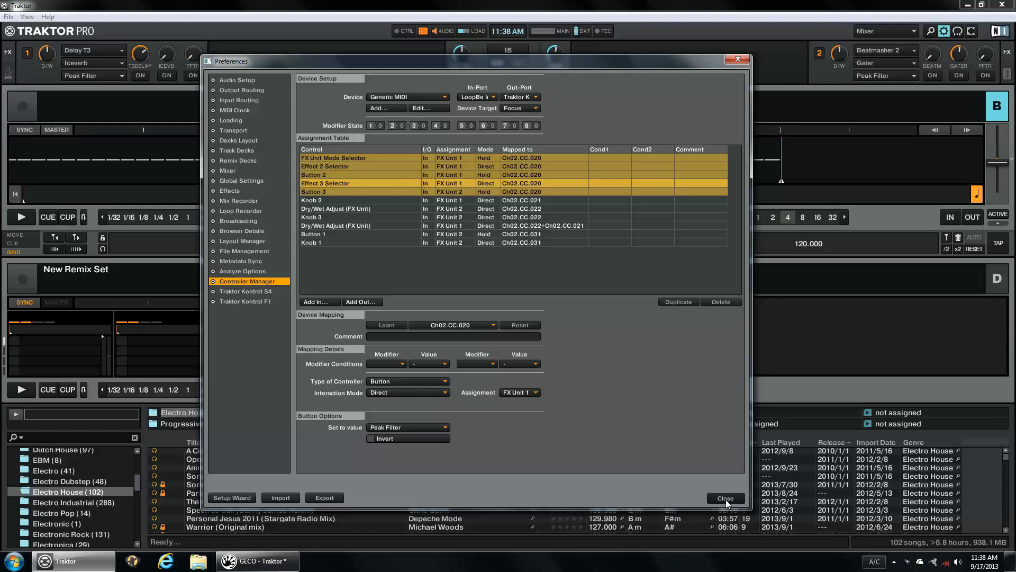
- Close the preferences, load Party World (Far Too Loud X SchoolBoy) into Deck A and start playback
{"action": "left_click", "coordinate": [736, 60]}
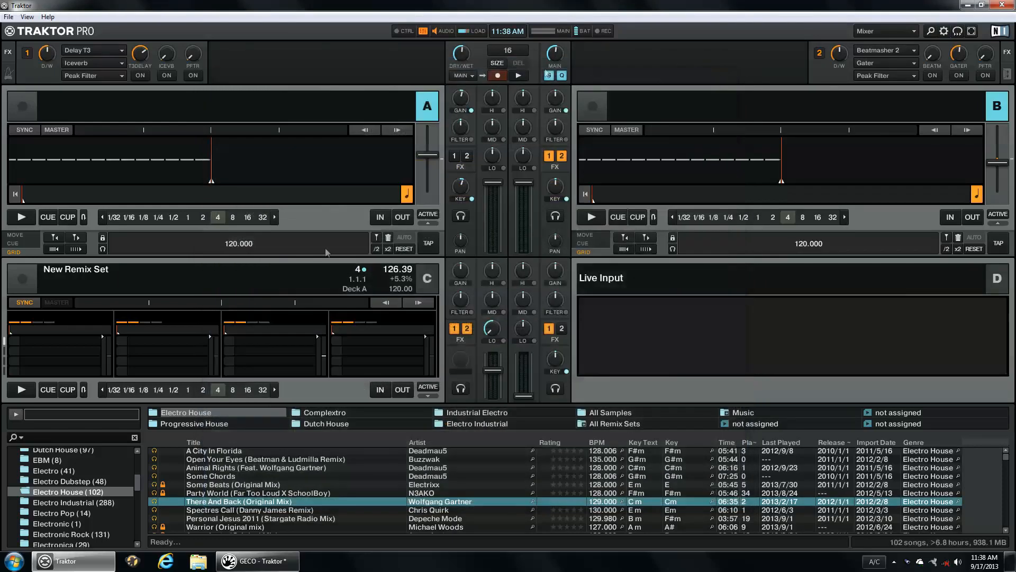
{"action": "left_click_drag", "start_coordinate": [233, 493], "coordinate": [243, 167]}
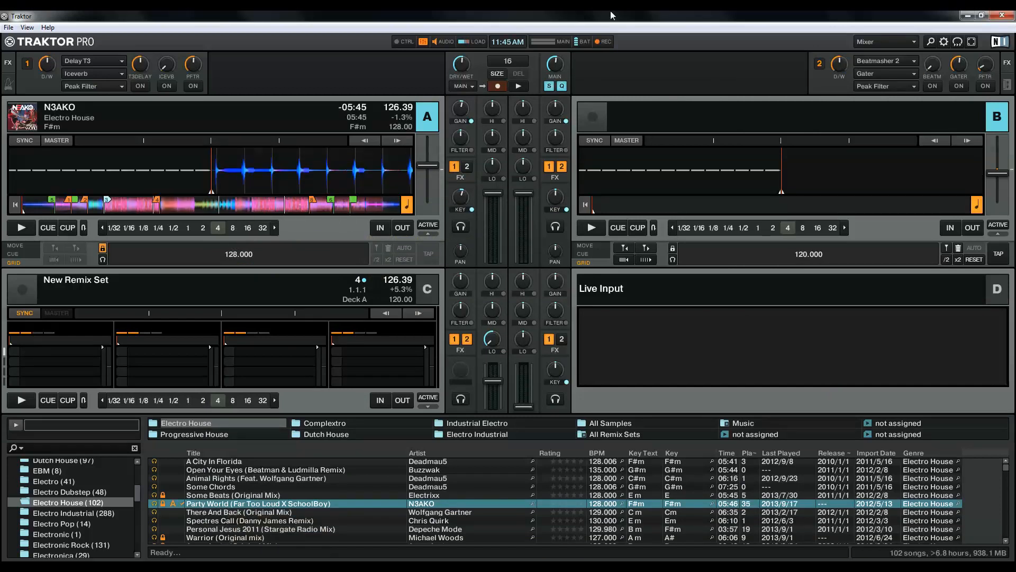
{"action": "key", "text": "space"}
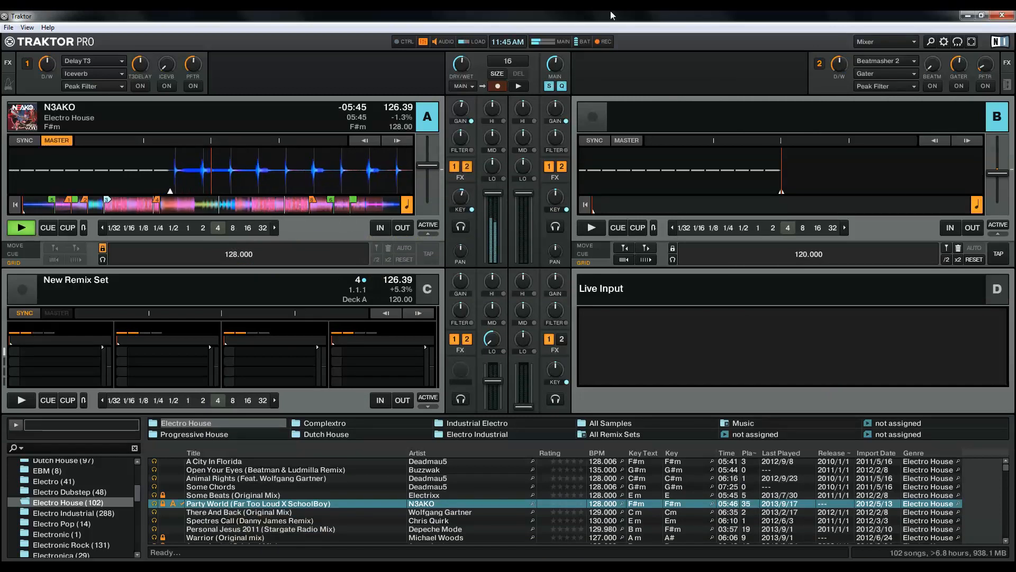